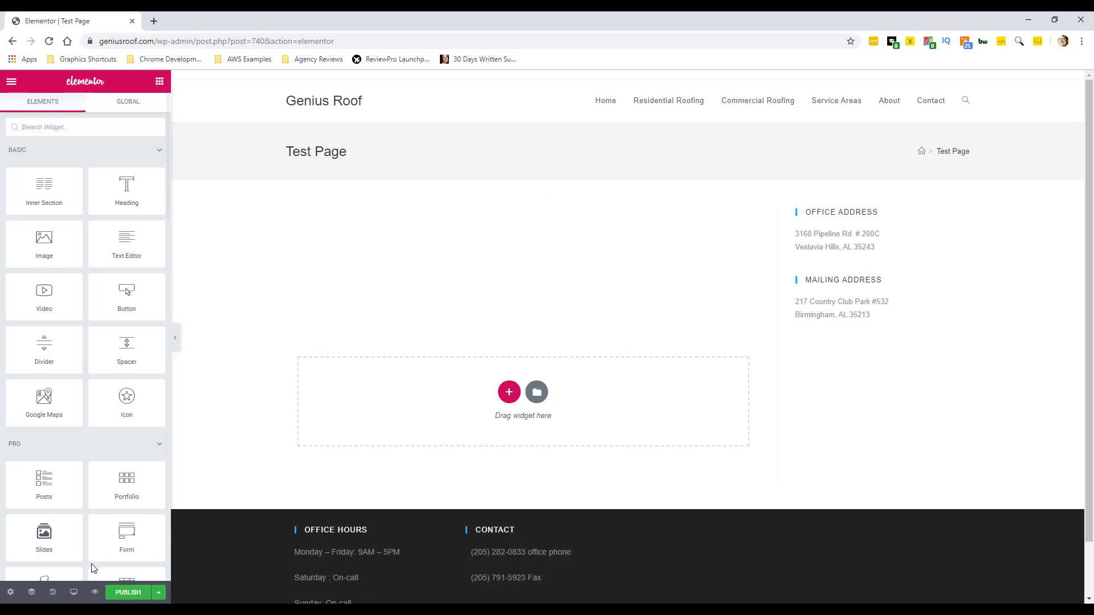
Set the page layout to Elementor Canvas in the page settings.
left_click(10, 592)
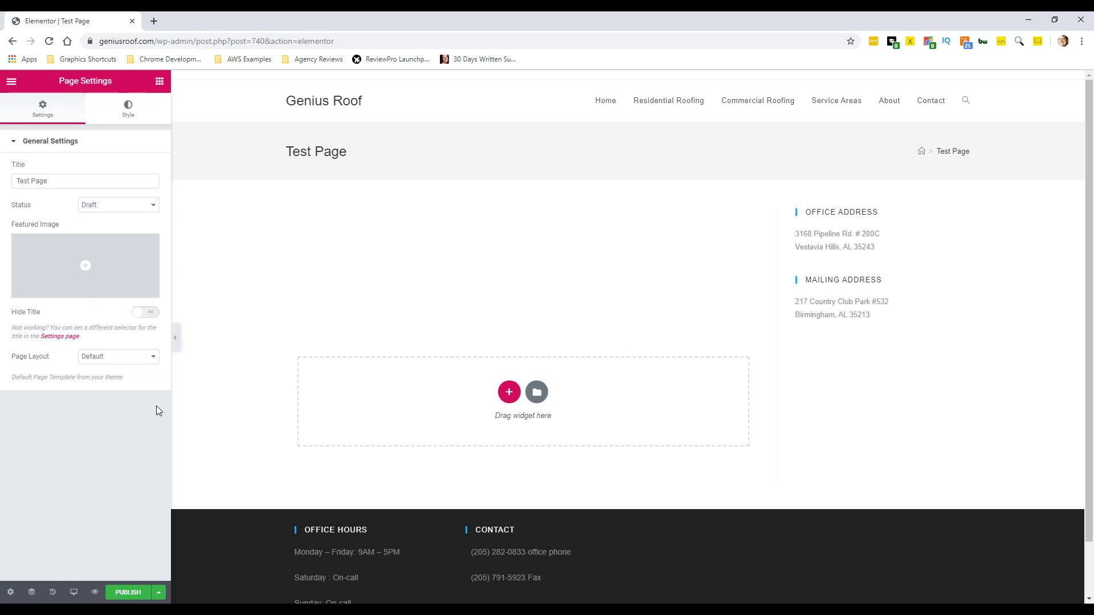
left_click(153, 358)
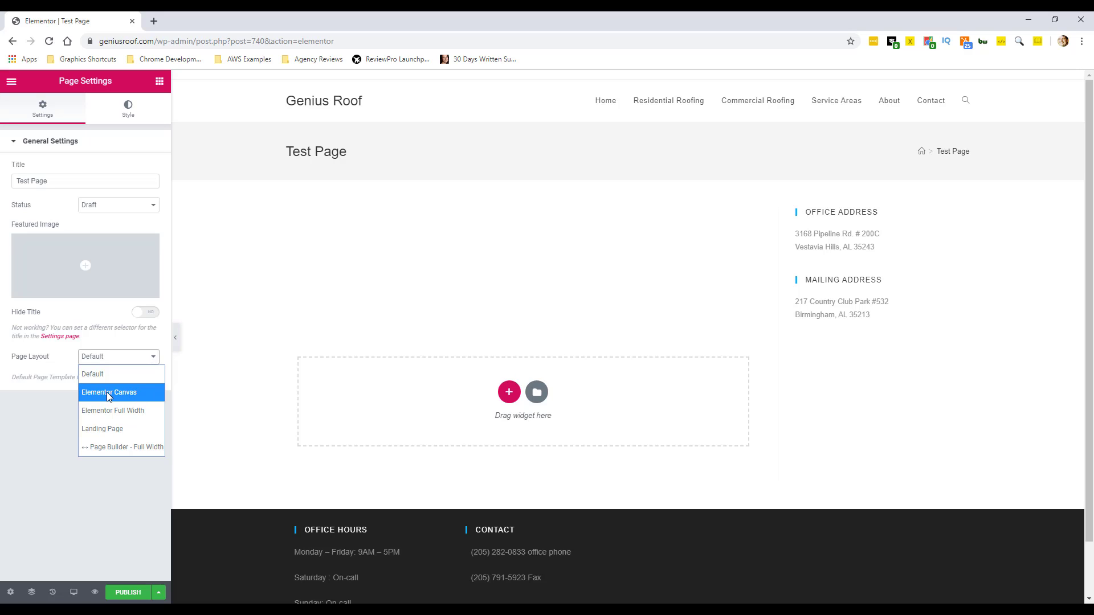
left_click(137, 393)
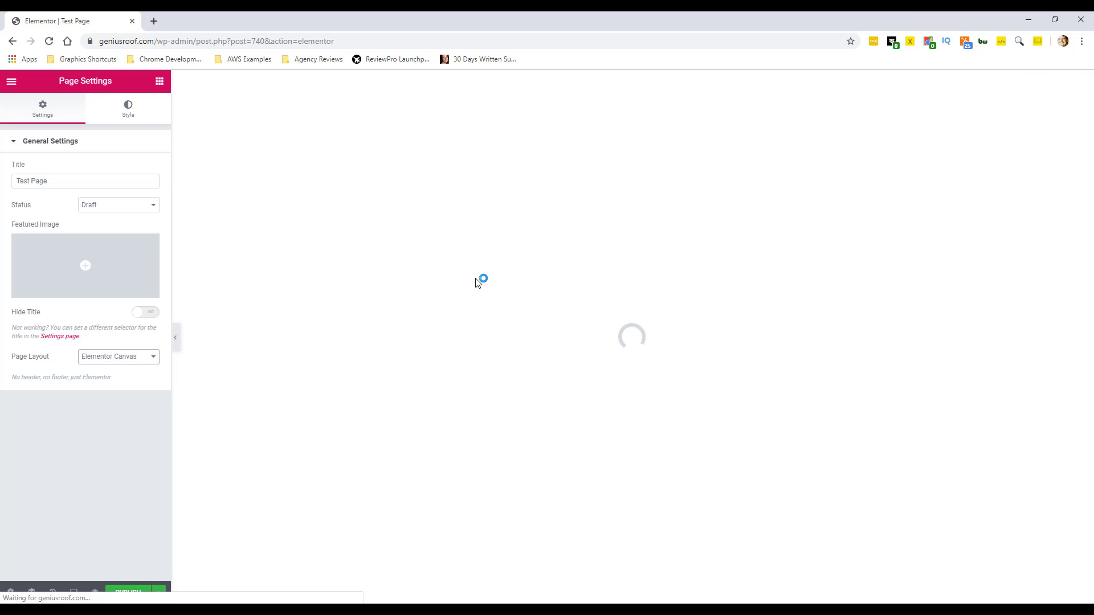
Delete the empty Text Editor widget from the page's first section.
right_click(534, 125)
left_click(519, 129)
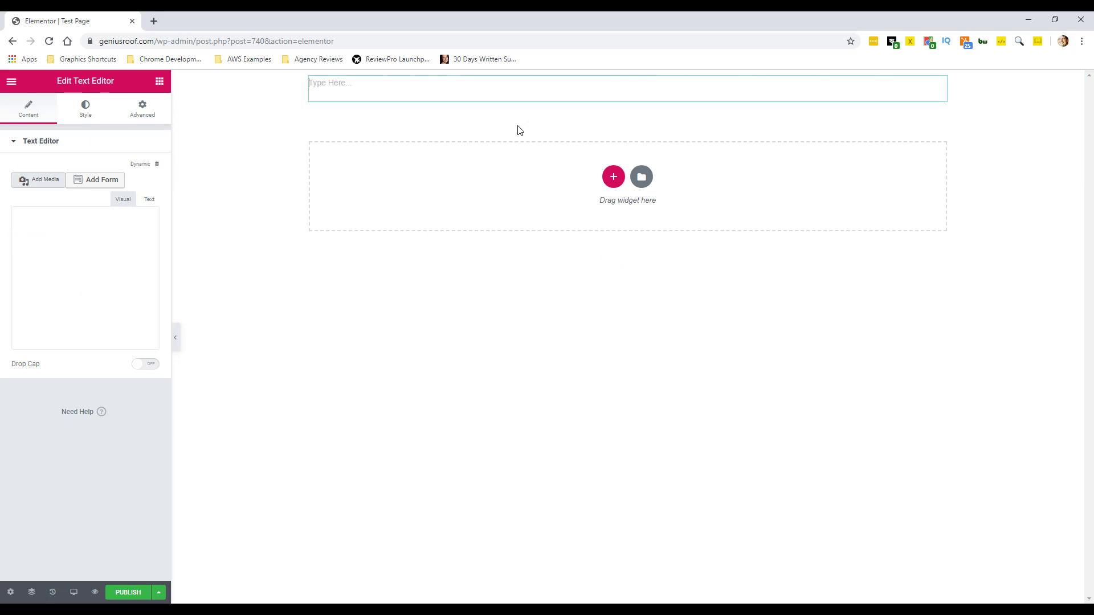
right_click(530, 93)
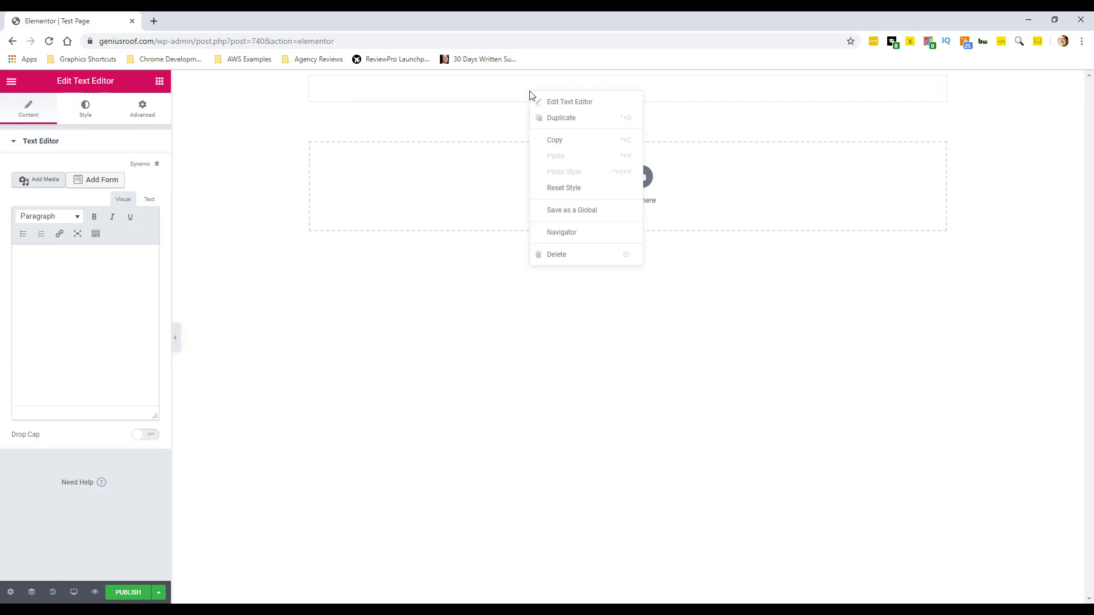
left_click(561, 258)
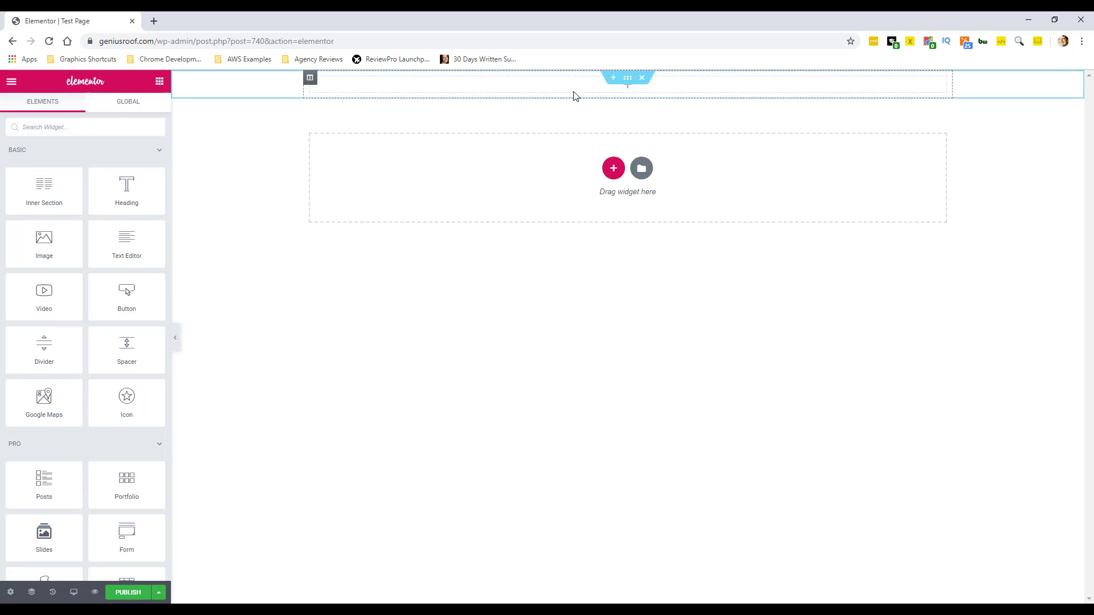
Add six single-column sections below the existing empty section.
left_click(619, 174)
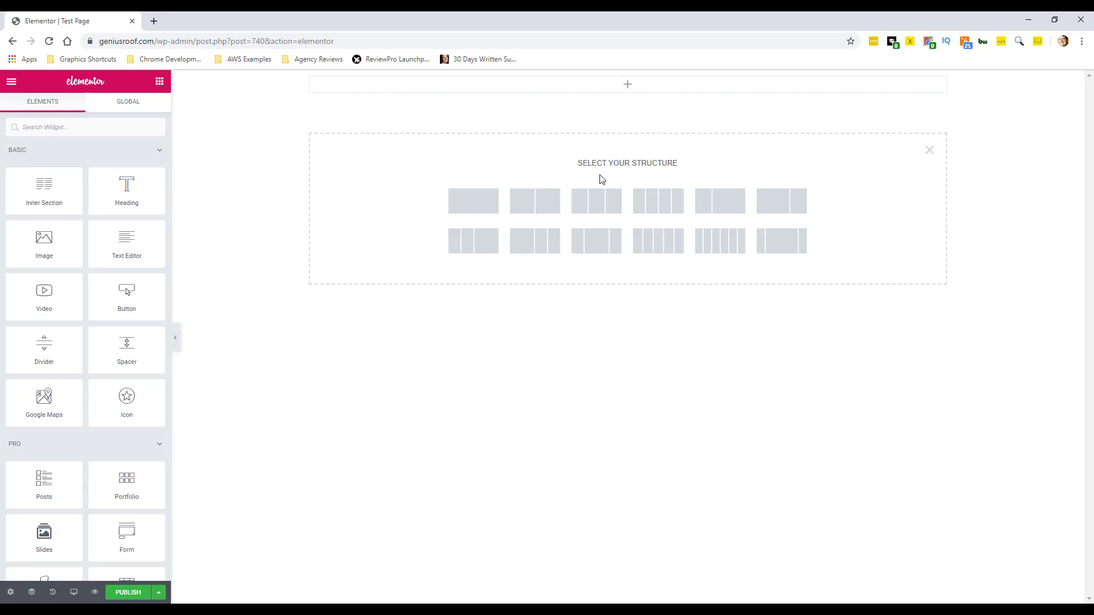
left_click(468, 207)
left_click(607, 203)
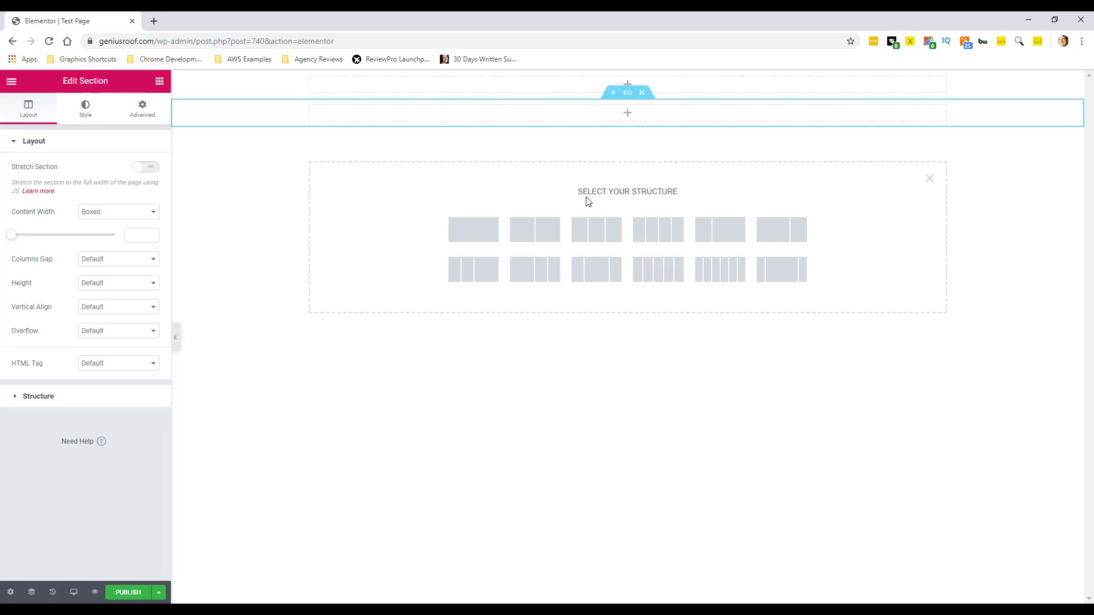
left_click(460, 236)
left_click(612, 226)
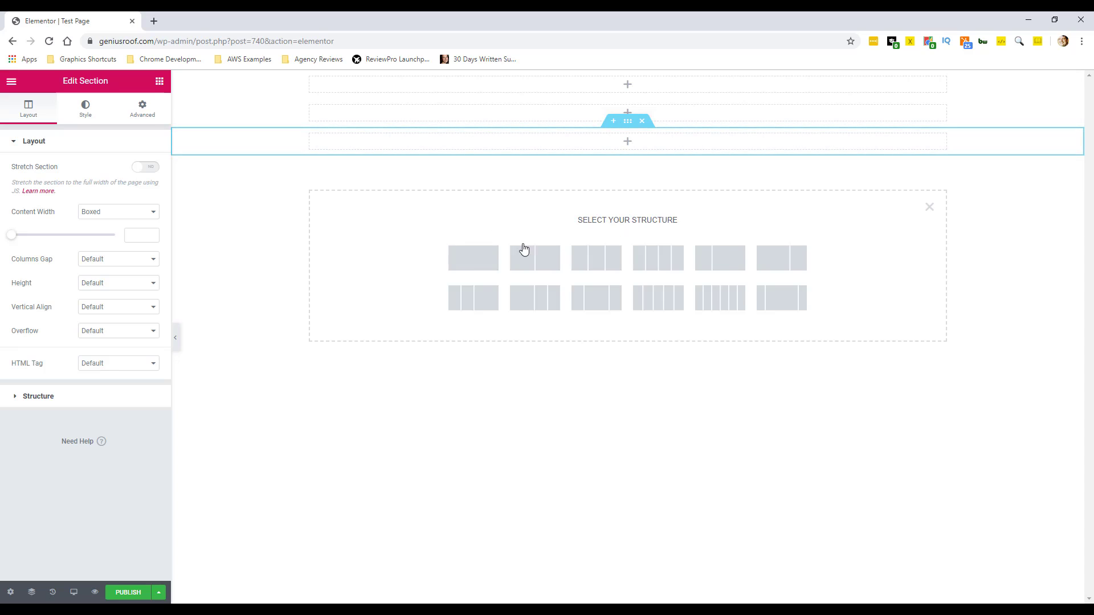
left_click(477, 261)
left_click(613, 254)
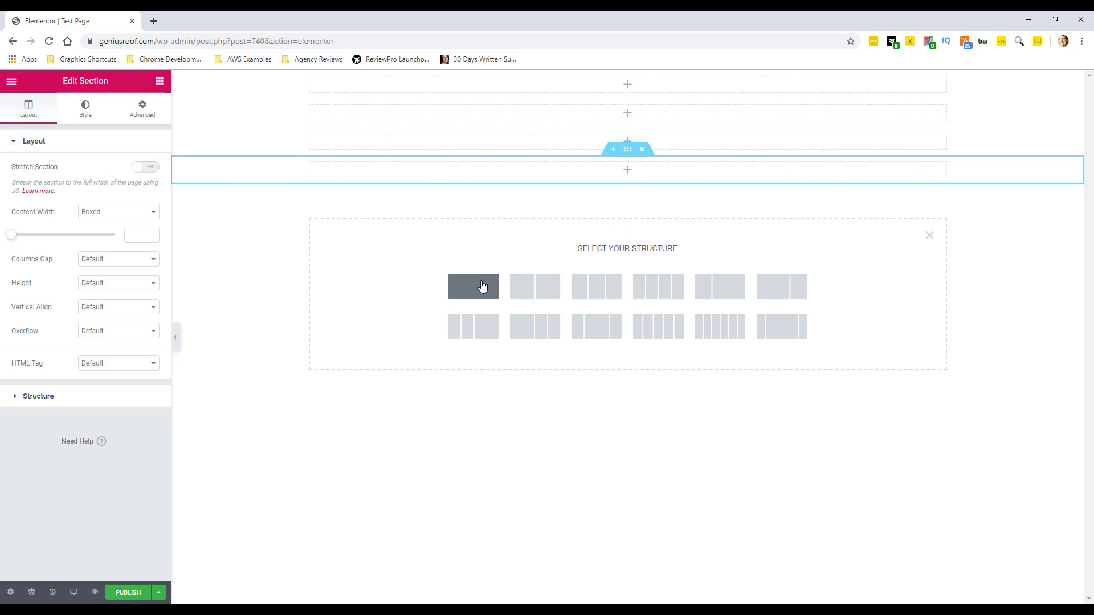
left_click(482, 285)
left_click(612, 283)
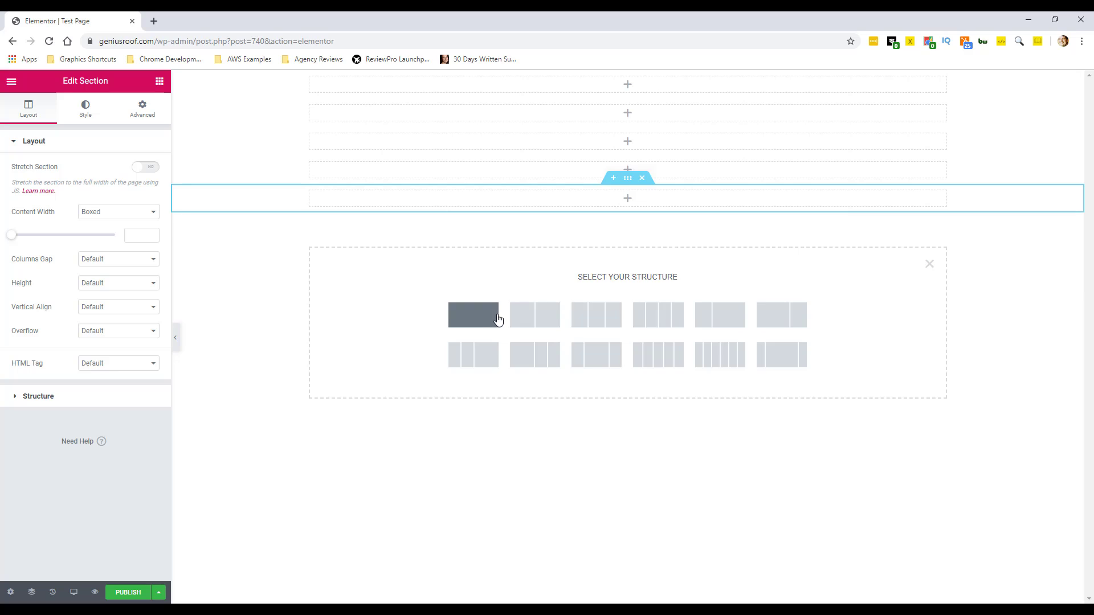
left_click(497, 319)
left_click(613, 311)
left_click(493, 339)
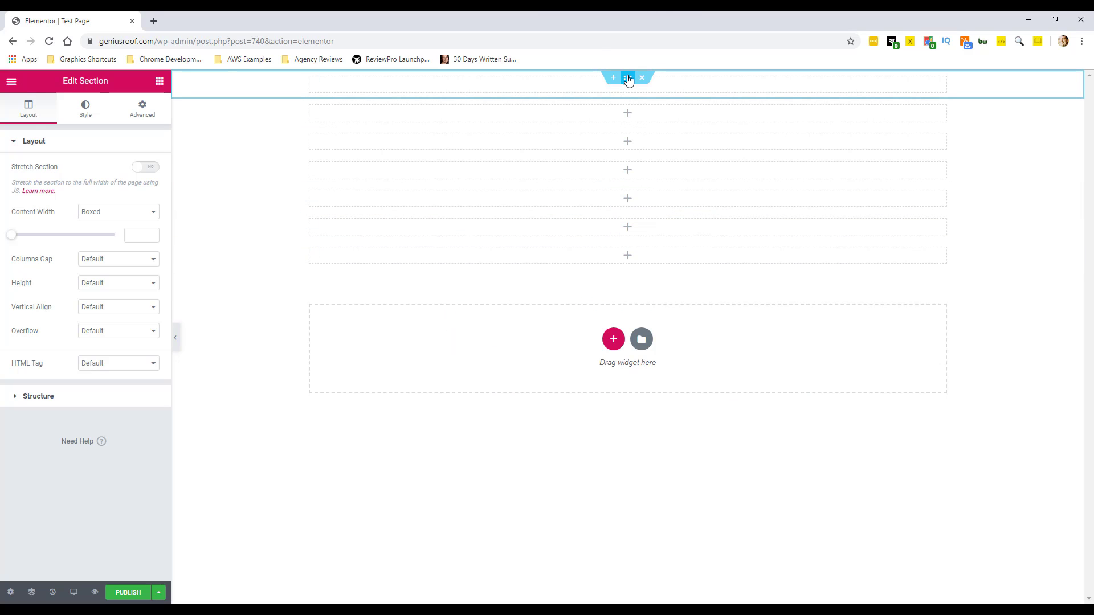
Set the content width of the first three sections to Full Width.
left_click(130, 212)
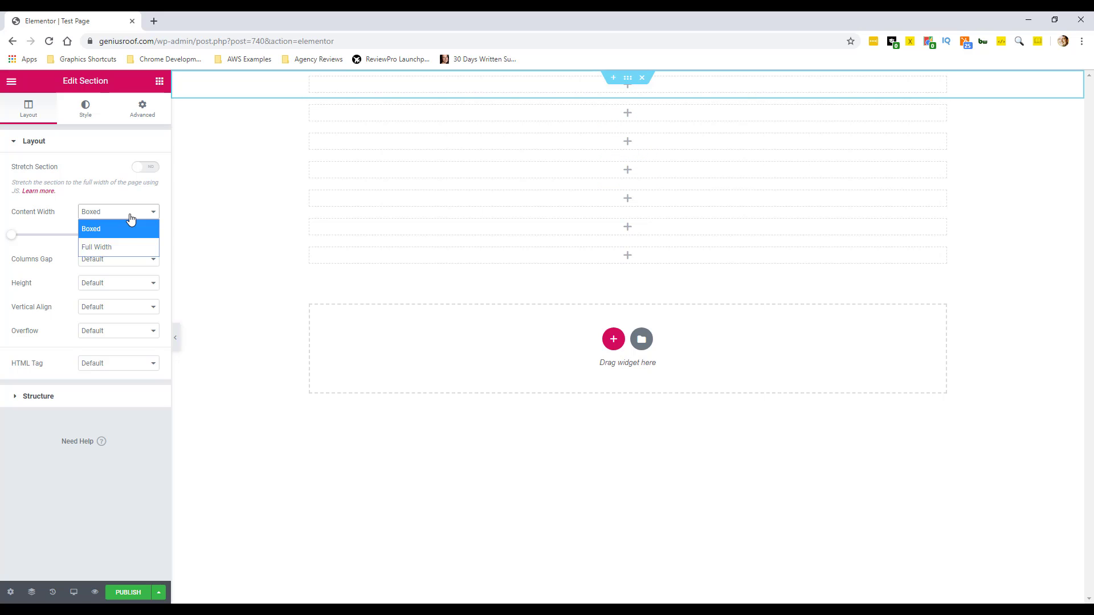
left_click(117, 245)
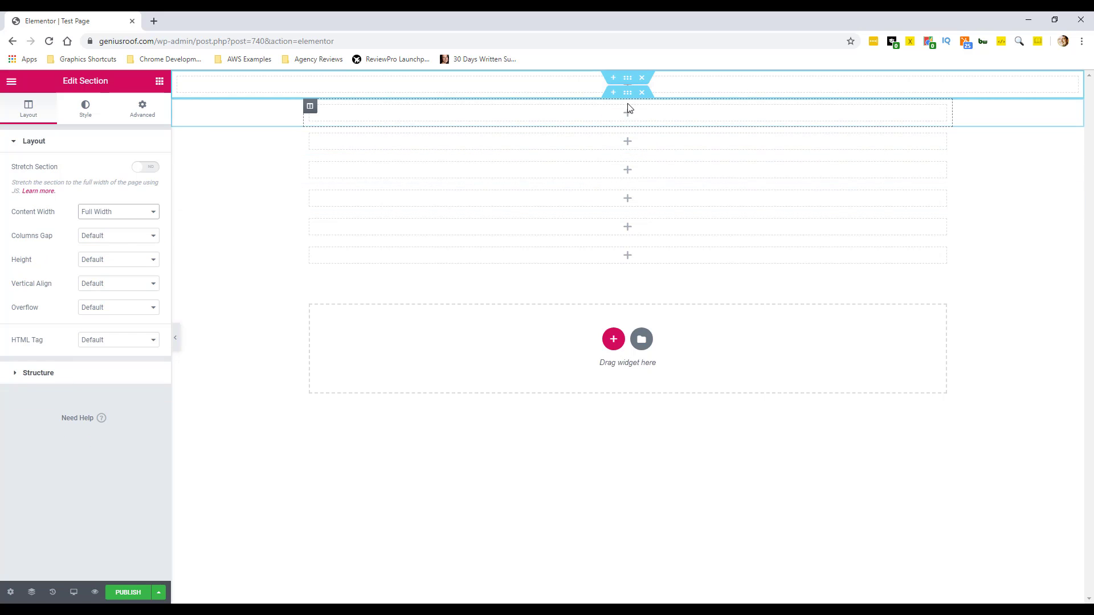
left_click(627, 92)
left_click(136, 214)
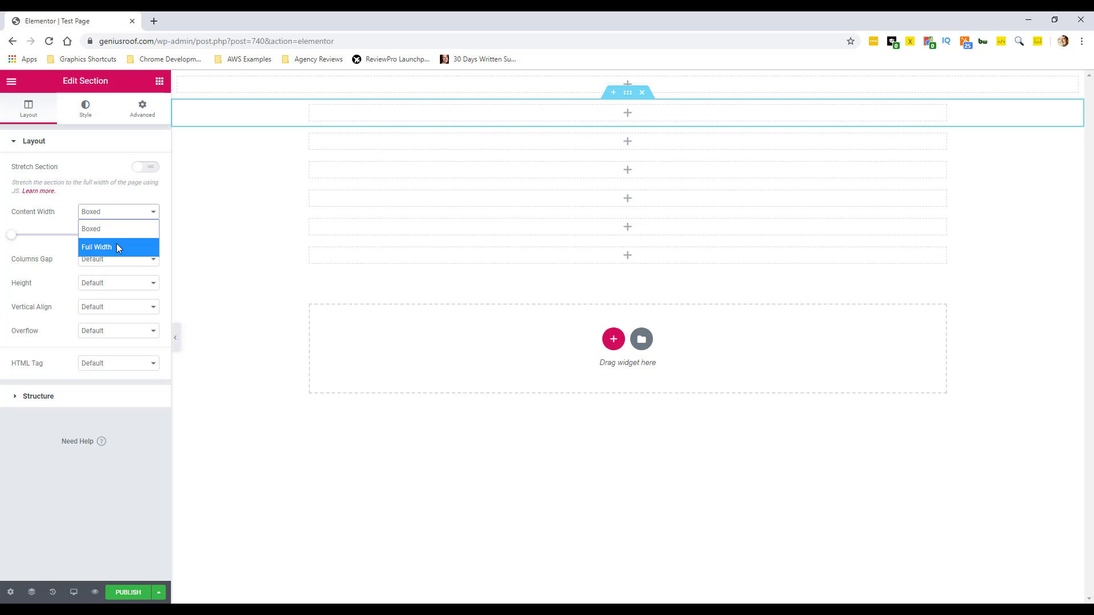
left_click(116, 245)
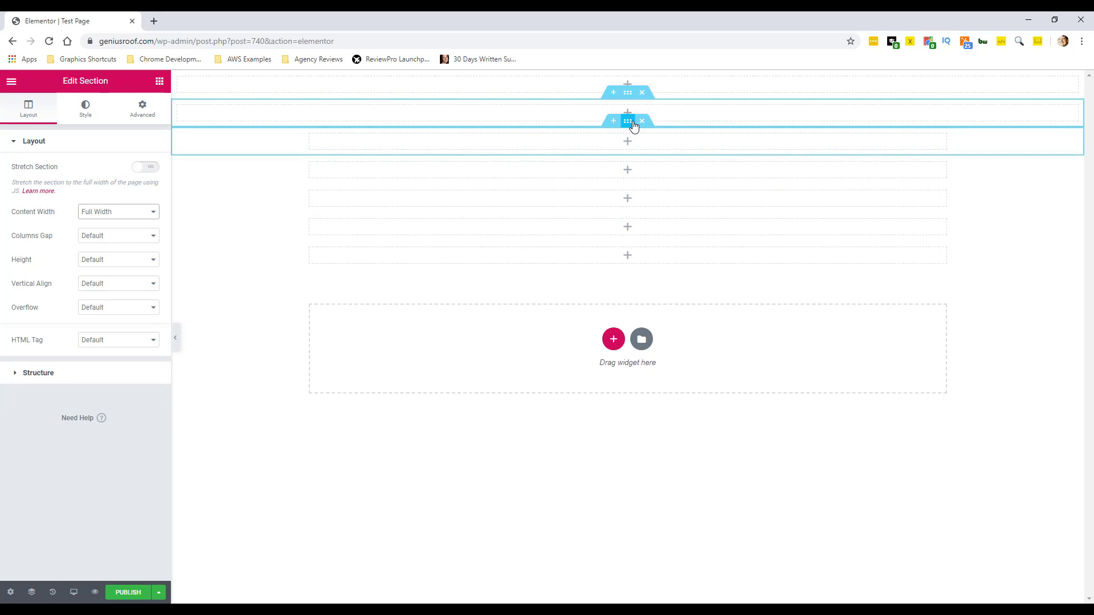
left_click(633, 127)
left_click(142, 217)
left_click(121, 245)
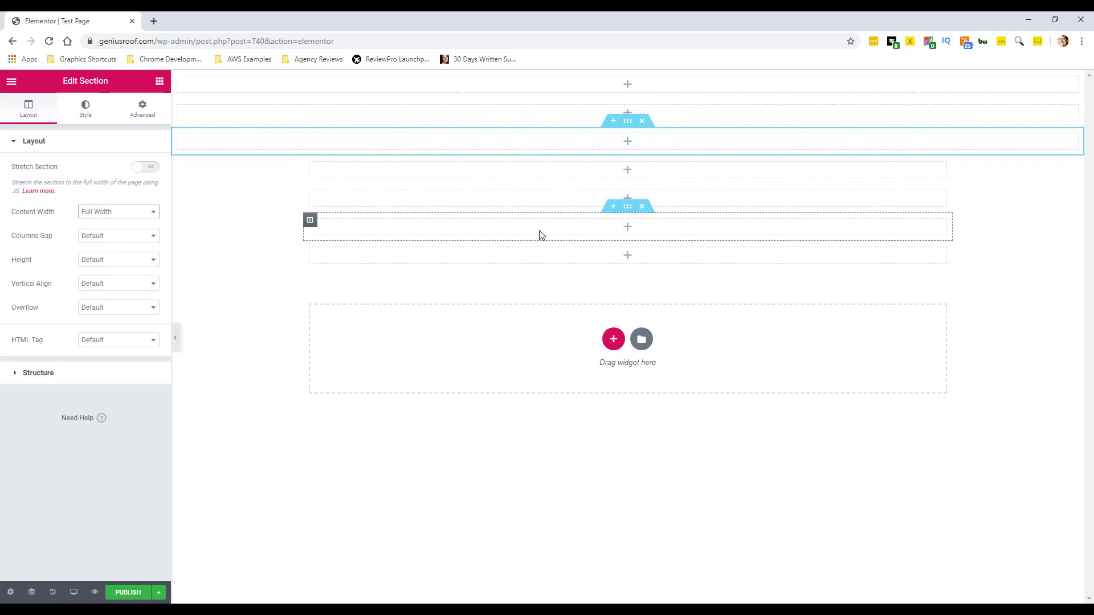
Set the content width of the fourth through seventh sections to Full Width.
left_click(627, 151)
left_click(126, 215)
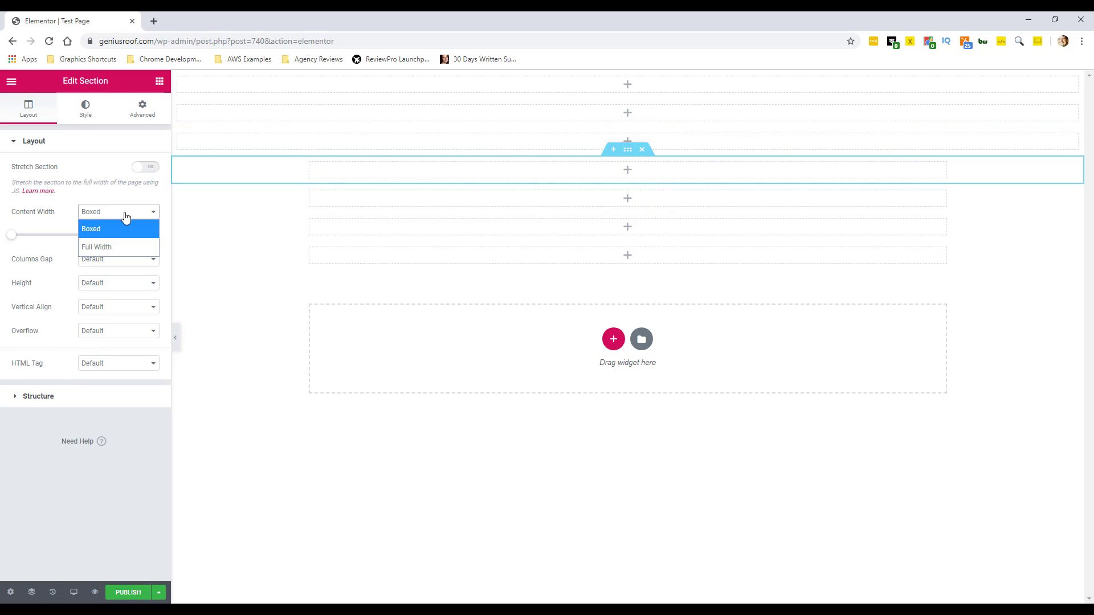
left_click(114, 247)
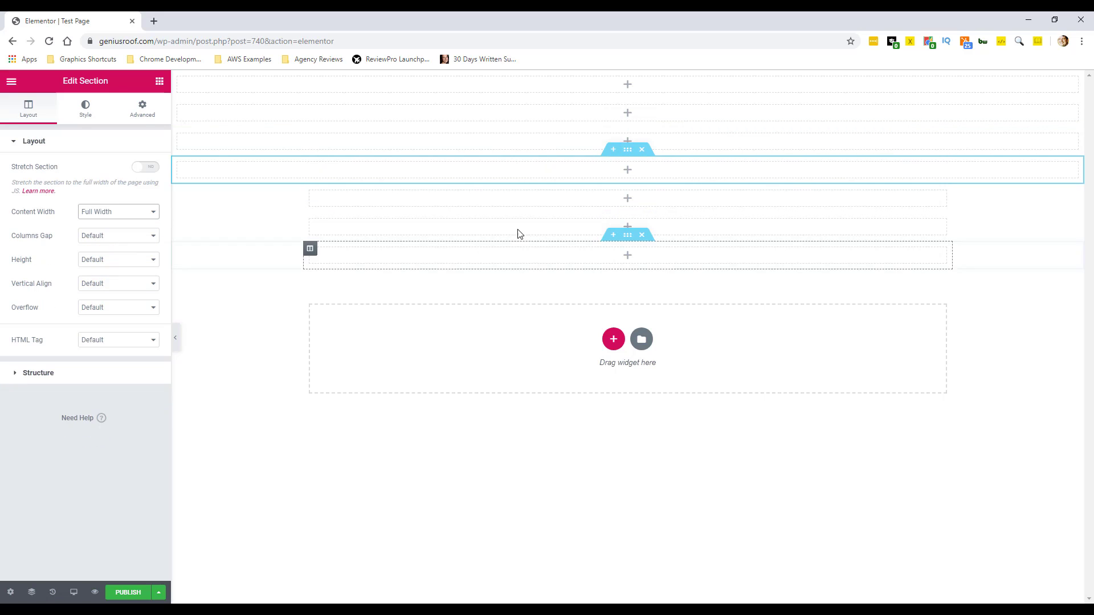
left_click(627, 178)
left_click(126, 216)
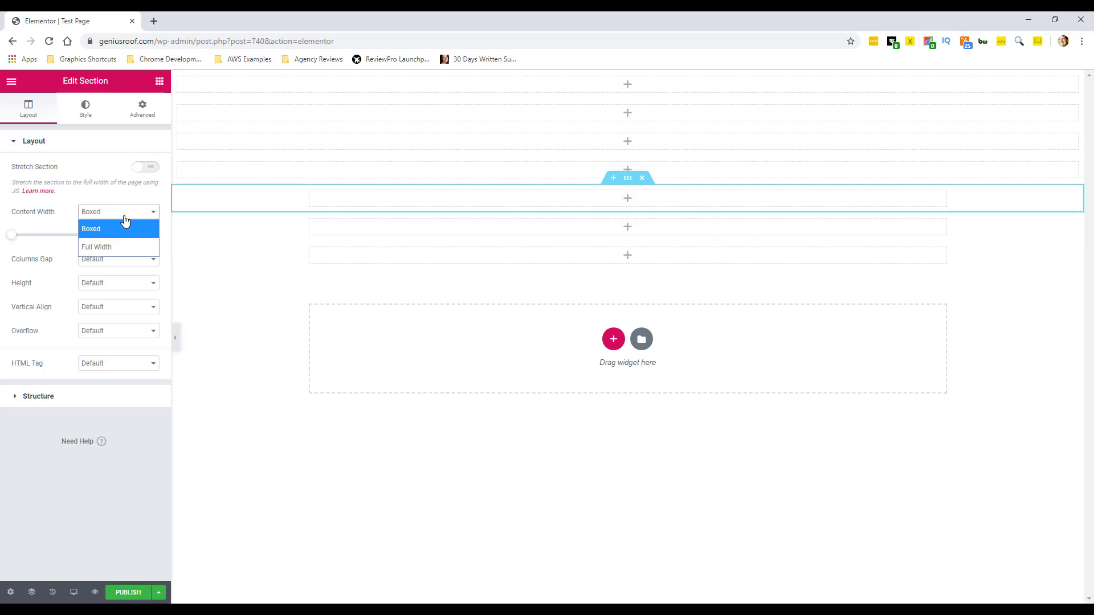
left_click(105, 248)
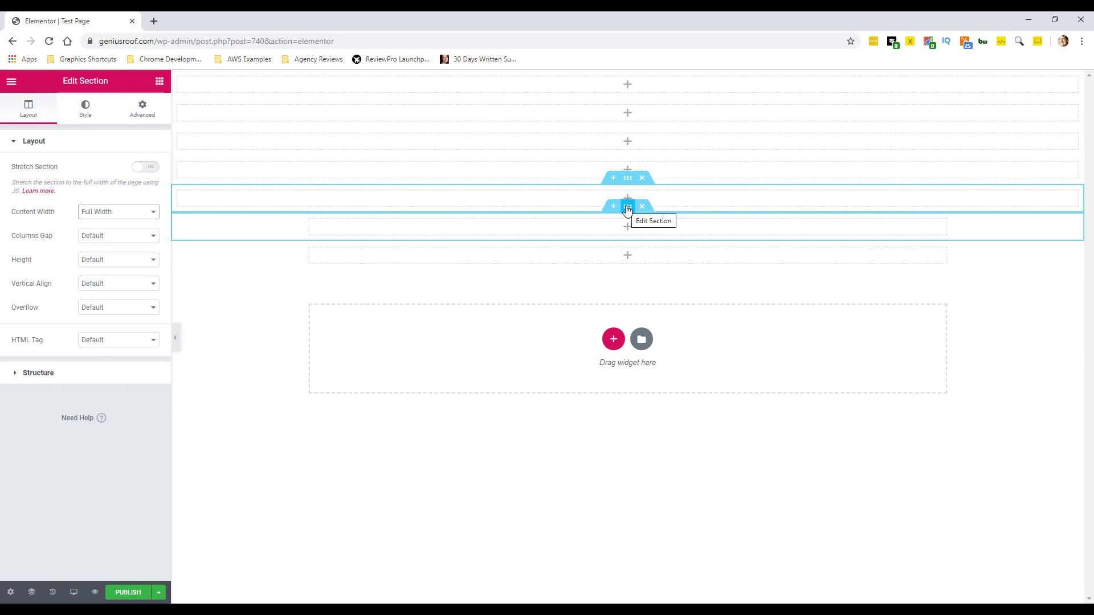
left_click(627, 206)
left_click(122, 219)
left_click(111, 246)
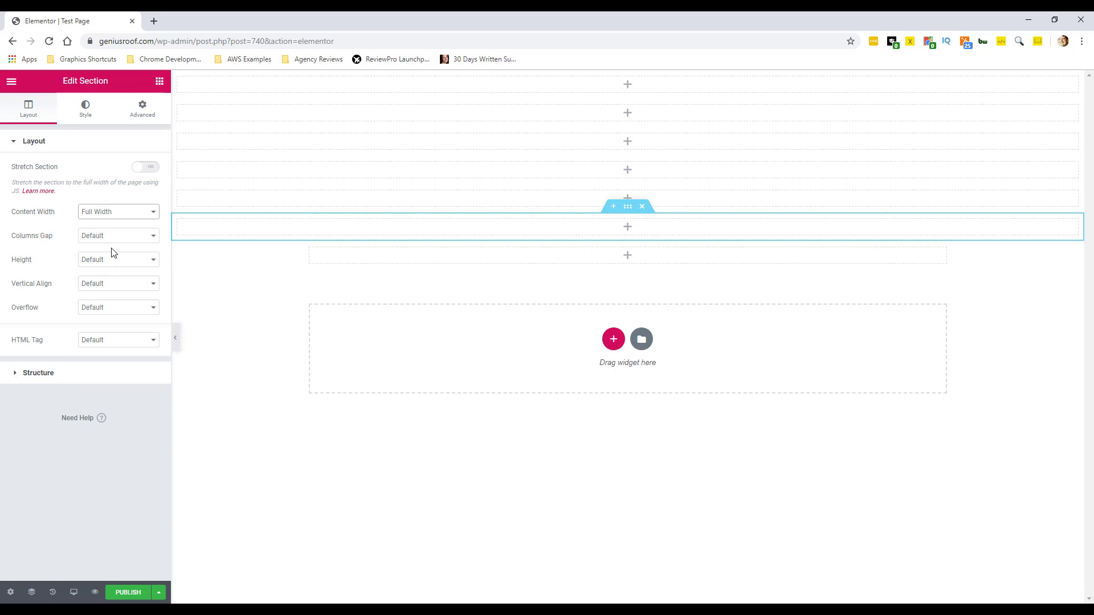
left_click(627, 238)
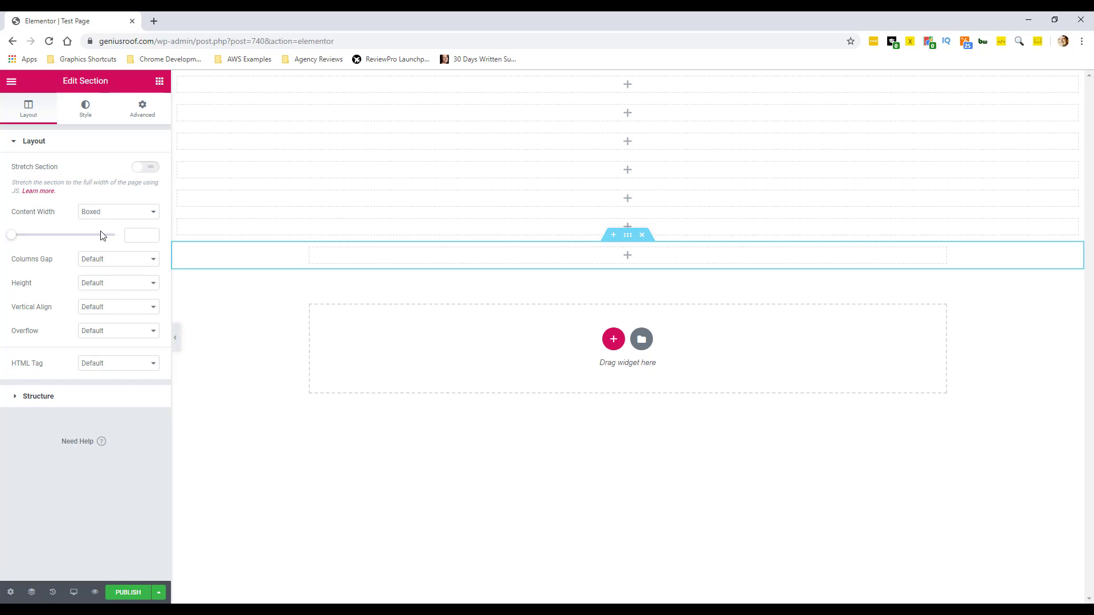
left_click(111, 216)
left_click(106, 245)
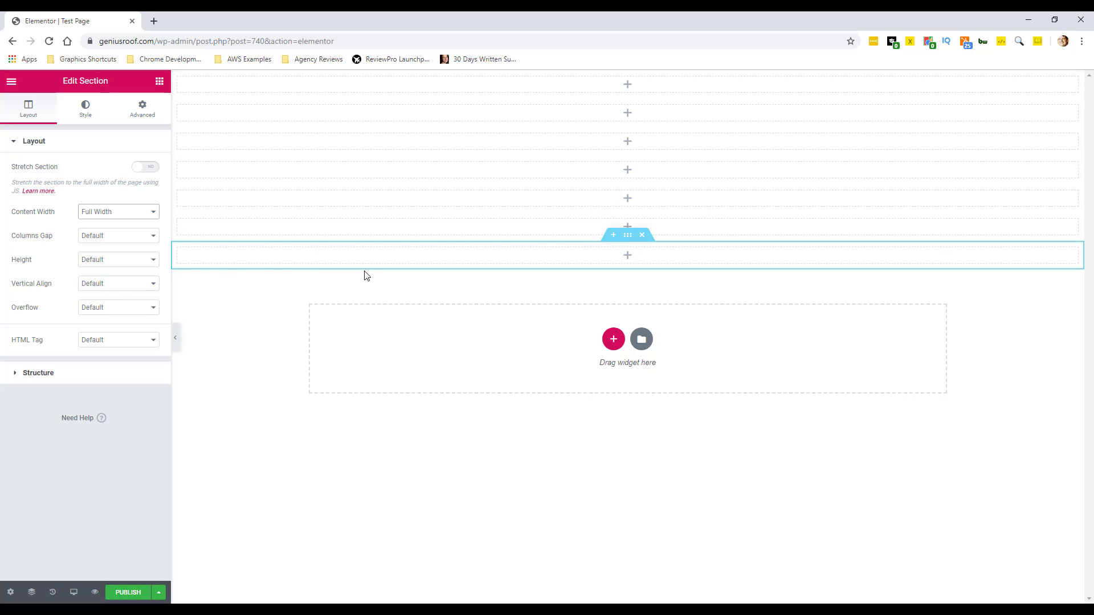
Place a Template widget in the first section and load the GR-Header (section) template into it.
left_click(160, 81)
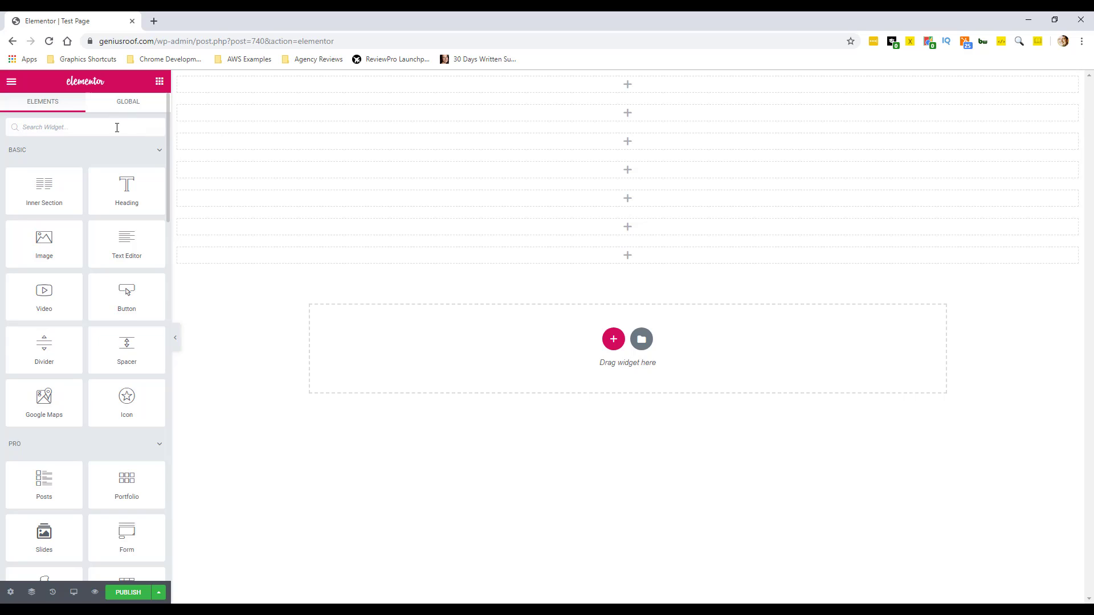
type("Tem")
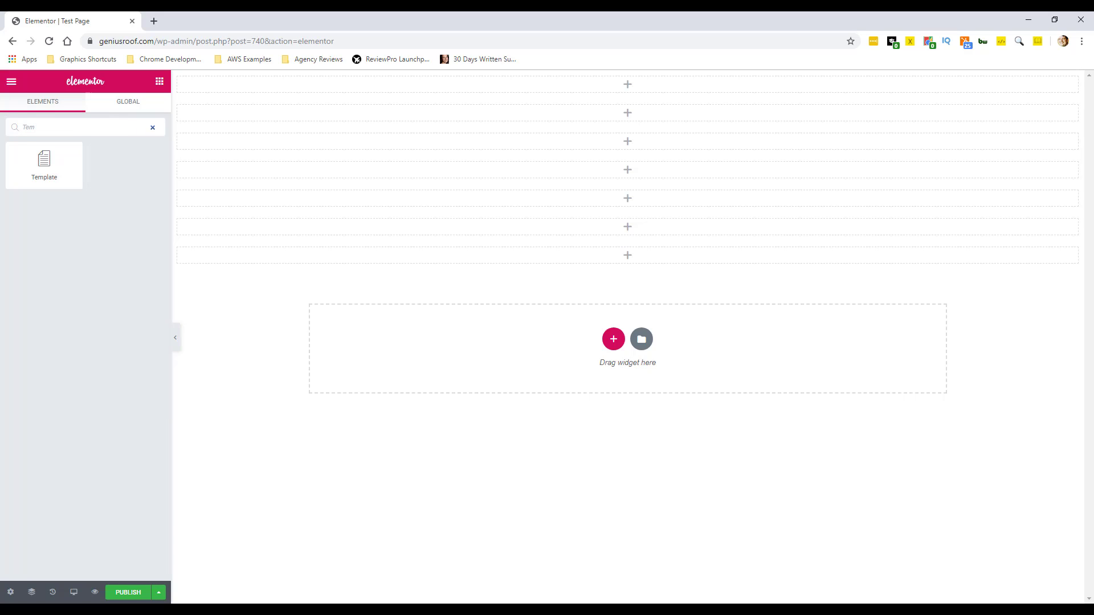
left_click_drag(62, 150, 525, 91)
left_click(149, 183)
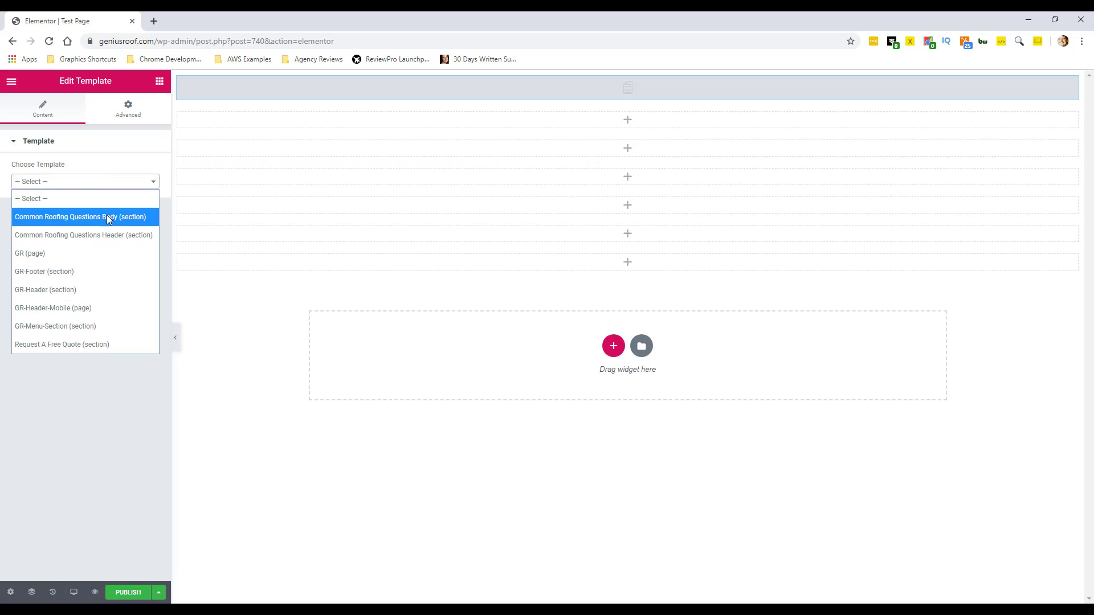
left_click(85, 290)
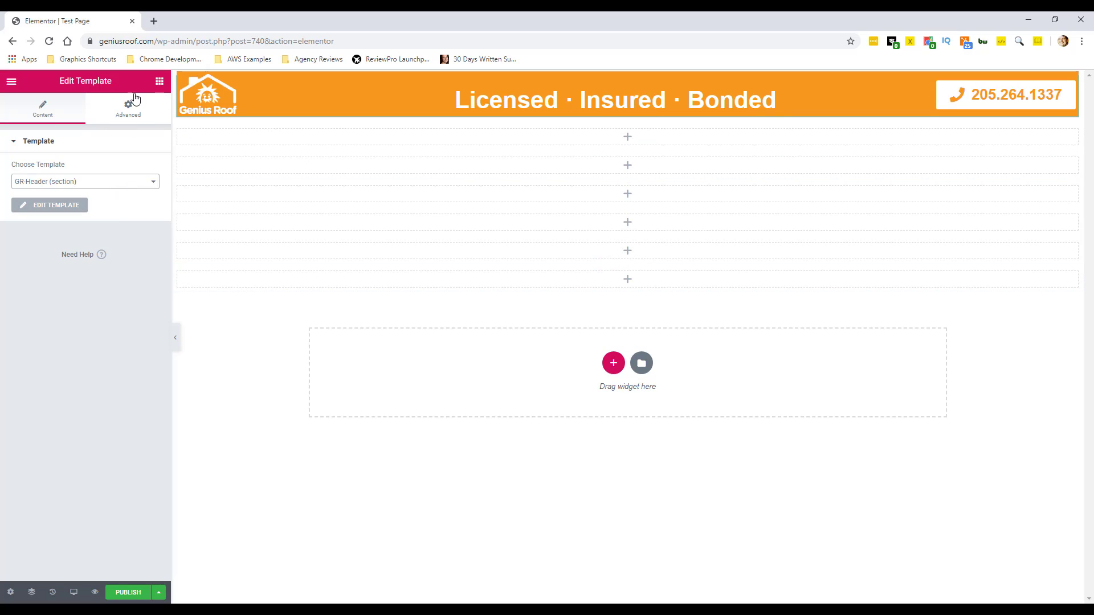
Place a Template widget in the last section and load the GR-Footer (section) template into it.
left_click(159, 82)
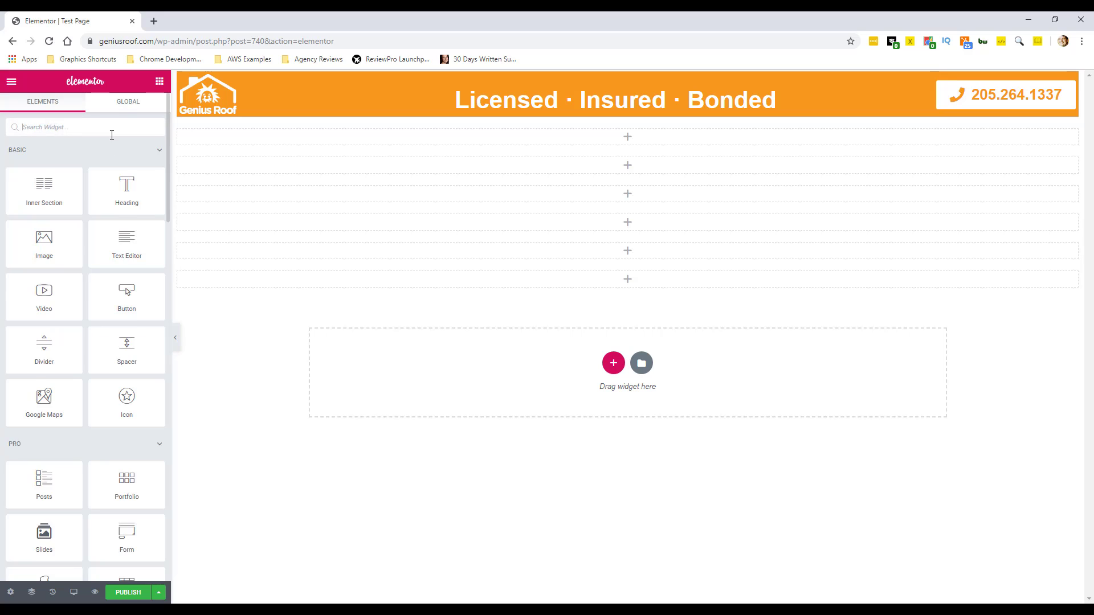
type("templ")
left_click_drag(44, 160, 353, 285)
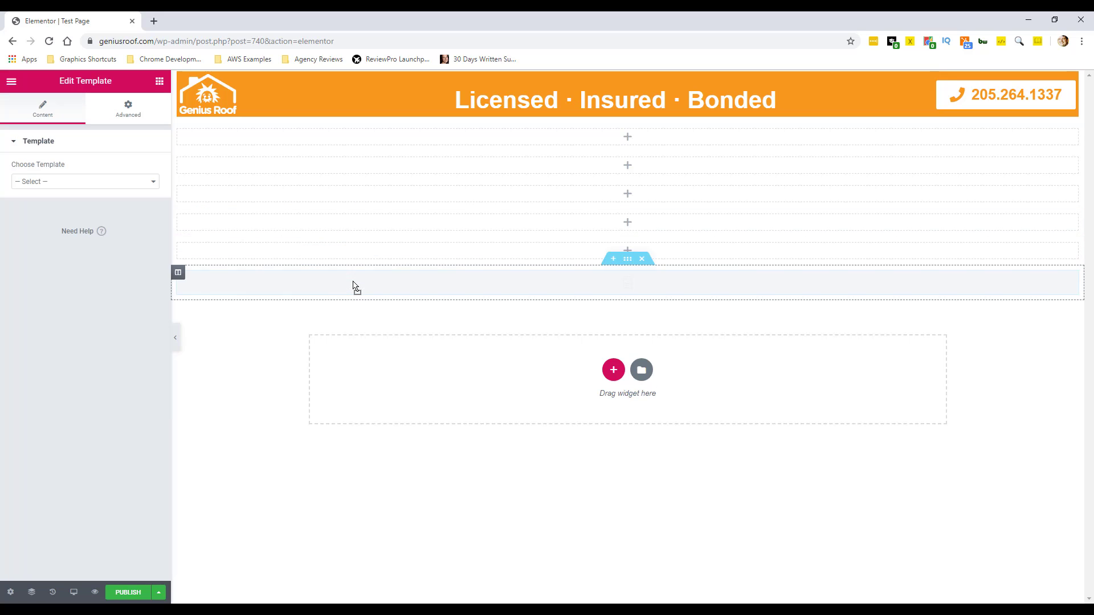
left_click(126, 184)
left_click(91, 270)
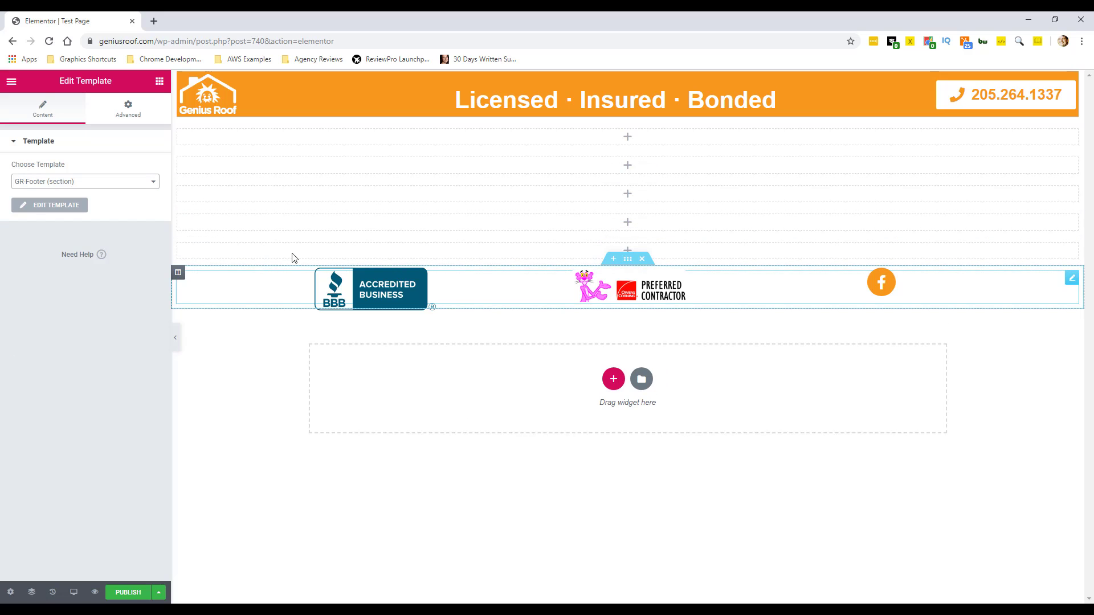
Place a Template widget in the second section, just below the header, and load the GR-Menu-Section (section) template into it.
left_click(167, 80)
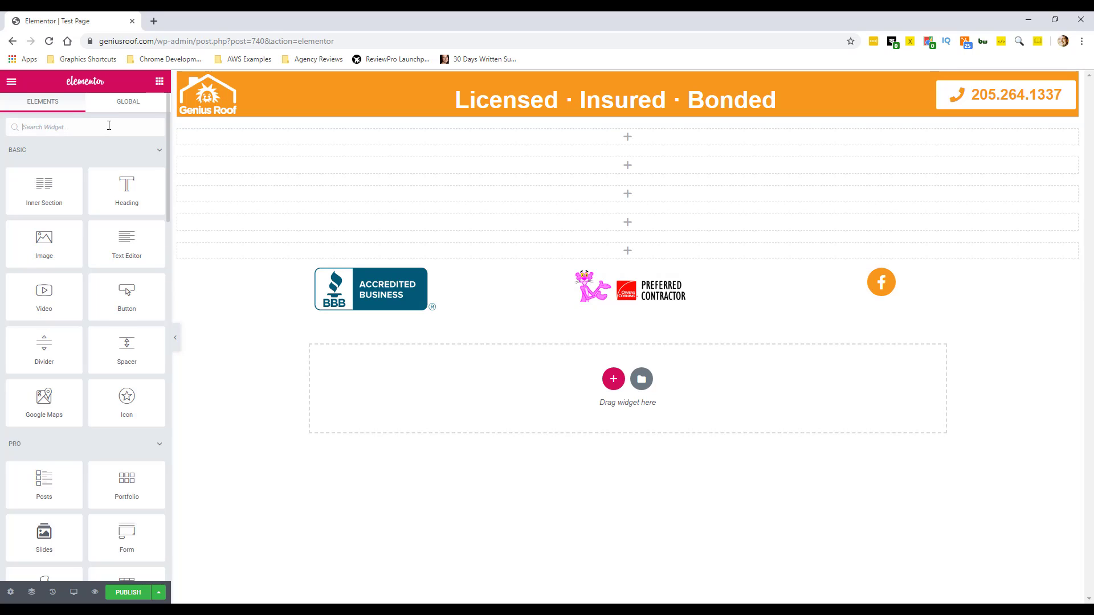
type("temp")
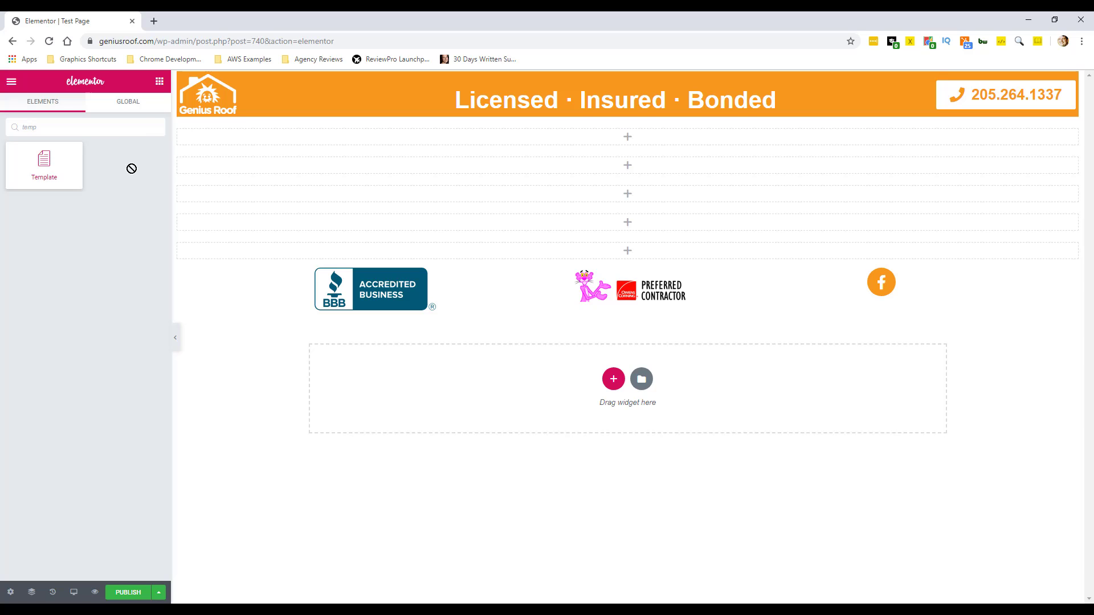
left_click_drag(131, 168, 530, 146)
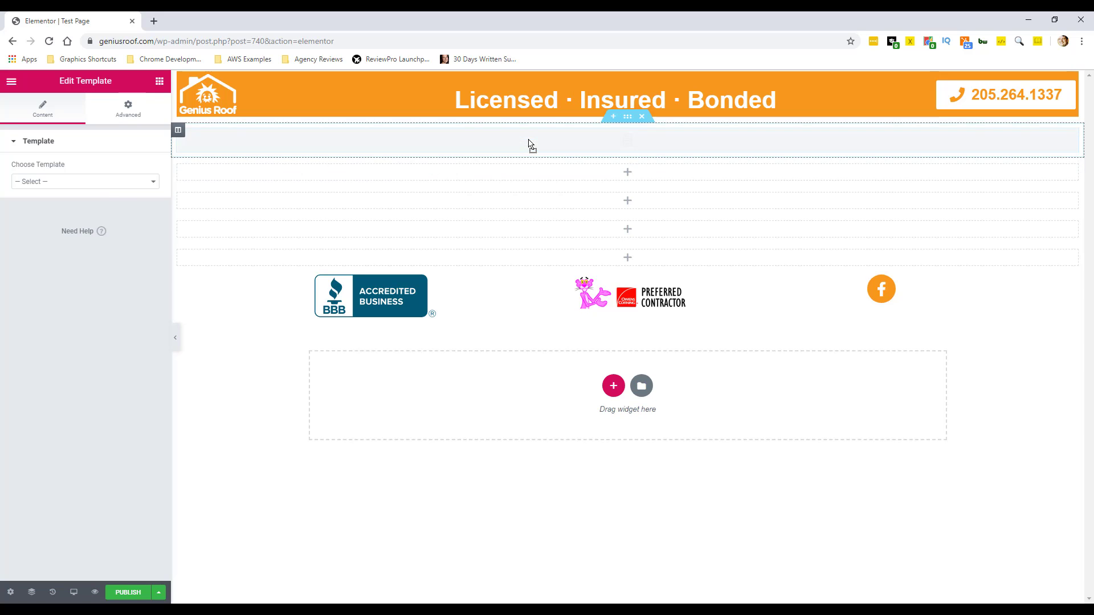
left_click(96, 182)
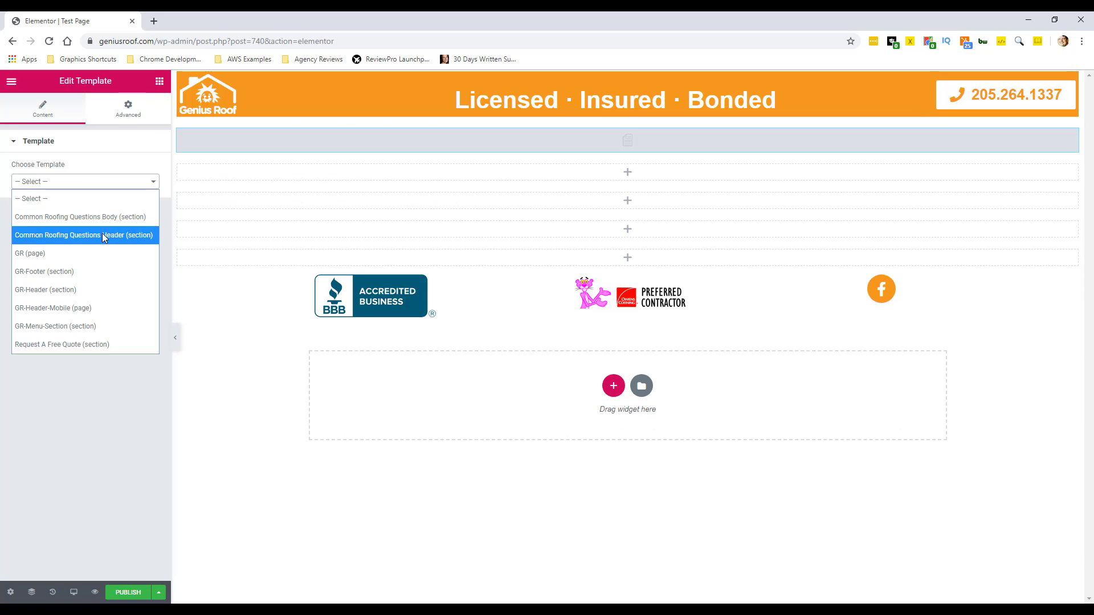
left_click(74, 326)
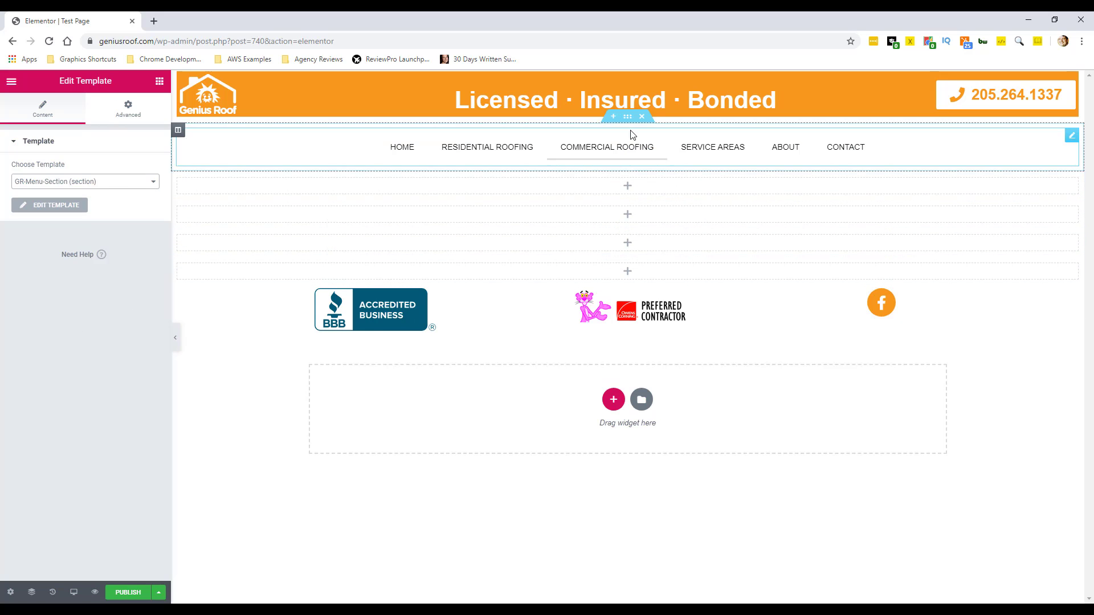
Unlink the menu section's margins, set its top margin to -30 px, and save the page as a draft.
left_click(628, 117)
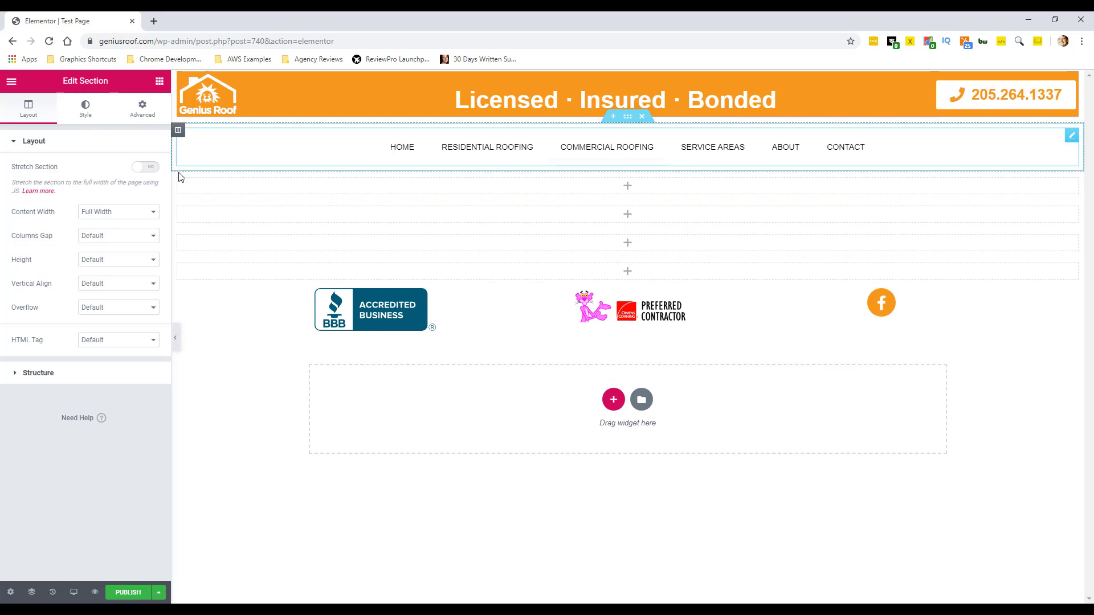
left_click(152, 113)
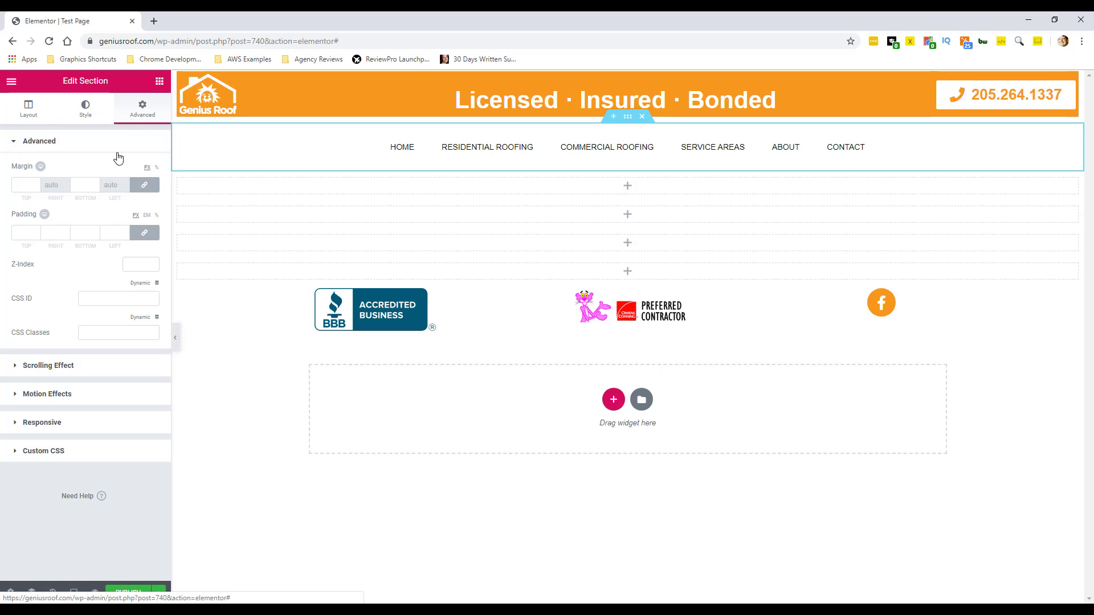
left_click(151, 188)
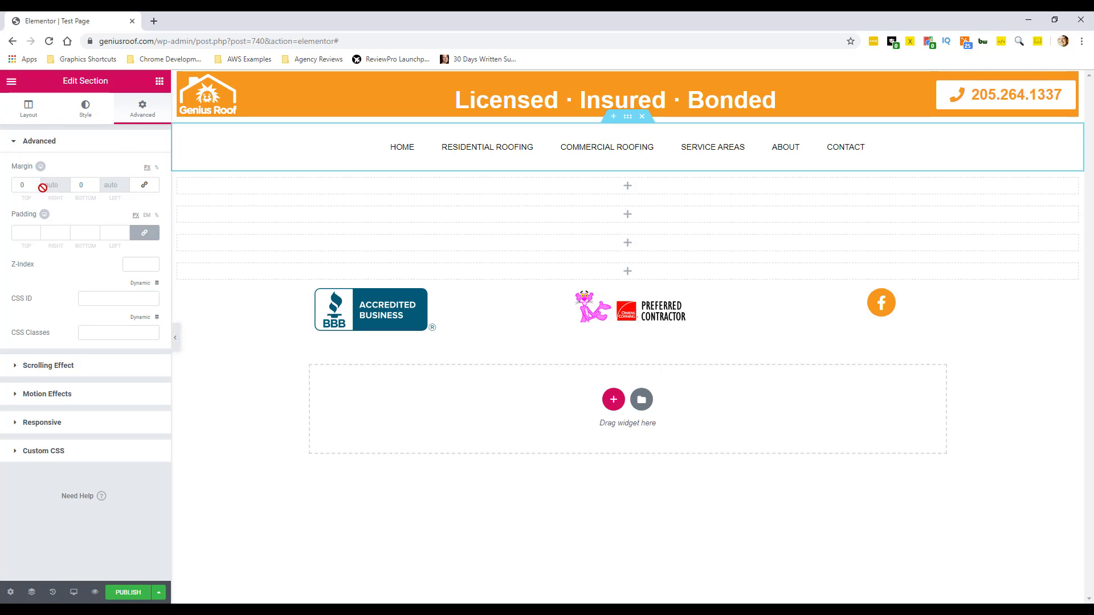
left_click(22, 187)
type("-3")
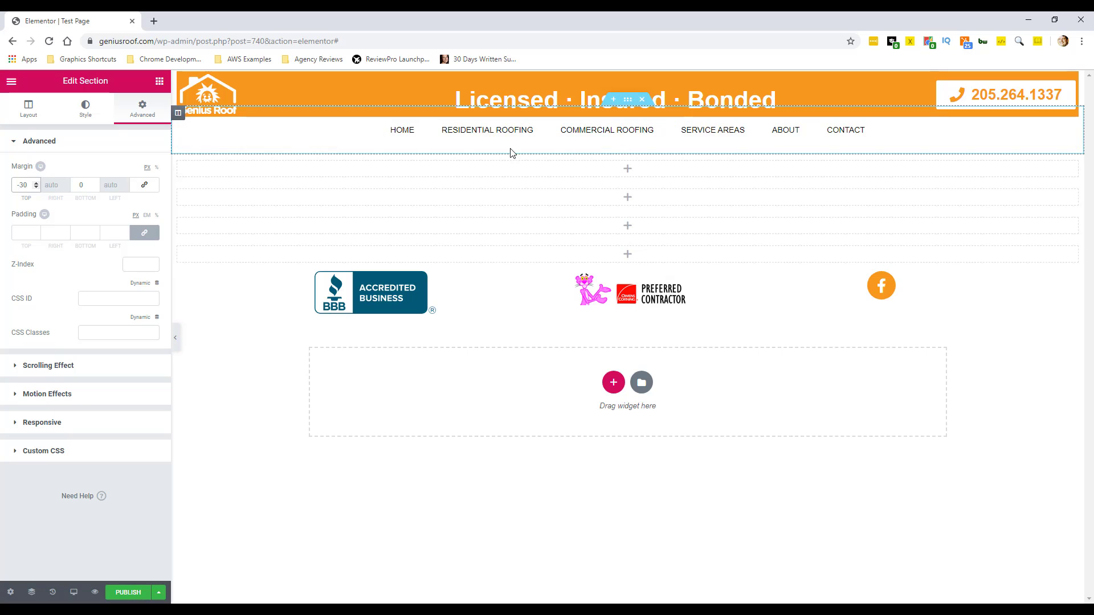
left_click(159, 592)
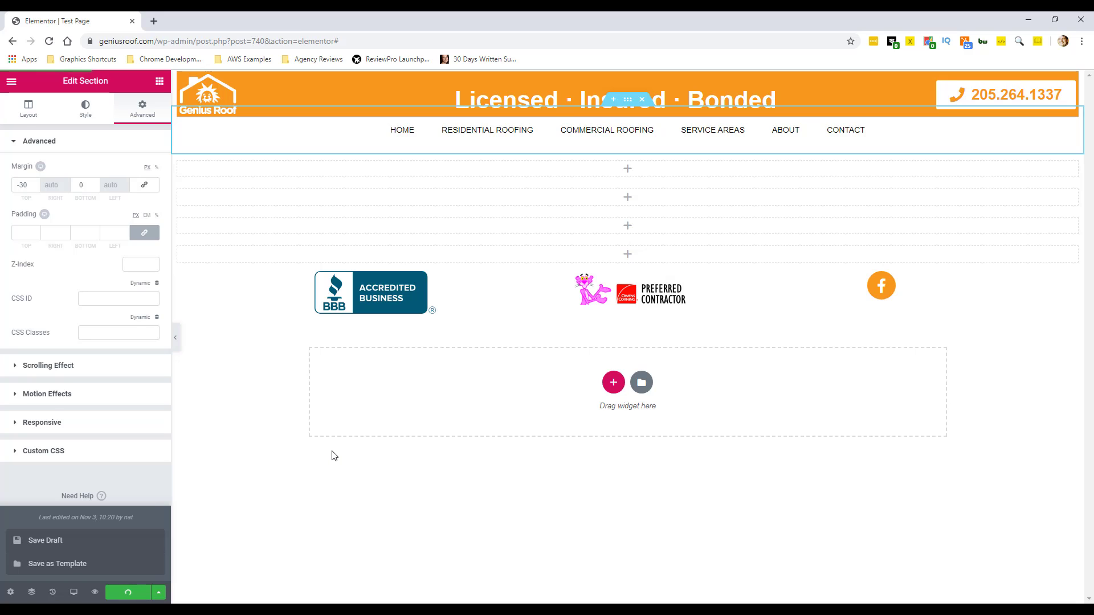
Place a Template widget in the empty section directly above the footer and load the Common Roofing Questions Body (section) template.
left_click(159, 81)
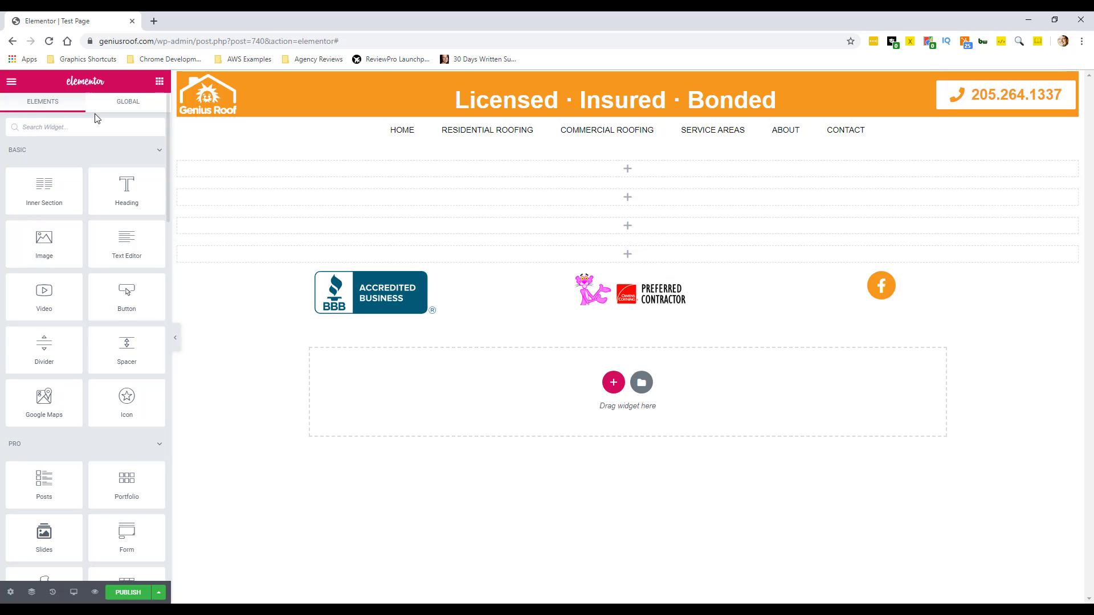
left_click(95, 129)
type("templ")
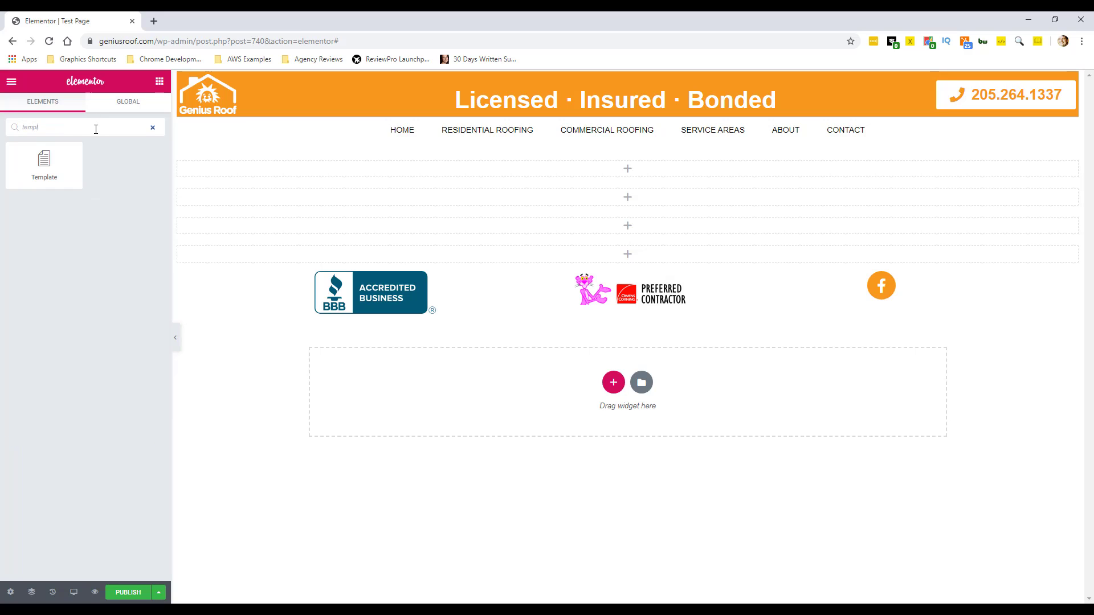
left_click_drag(52, 149, 585, 254)
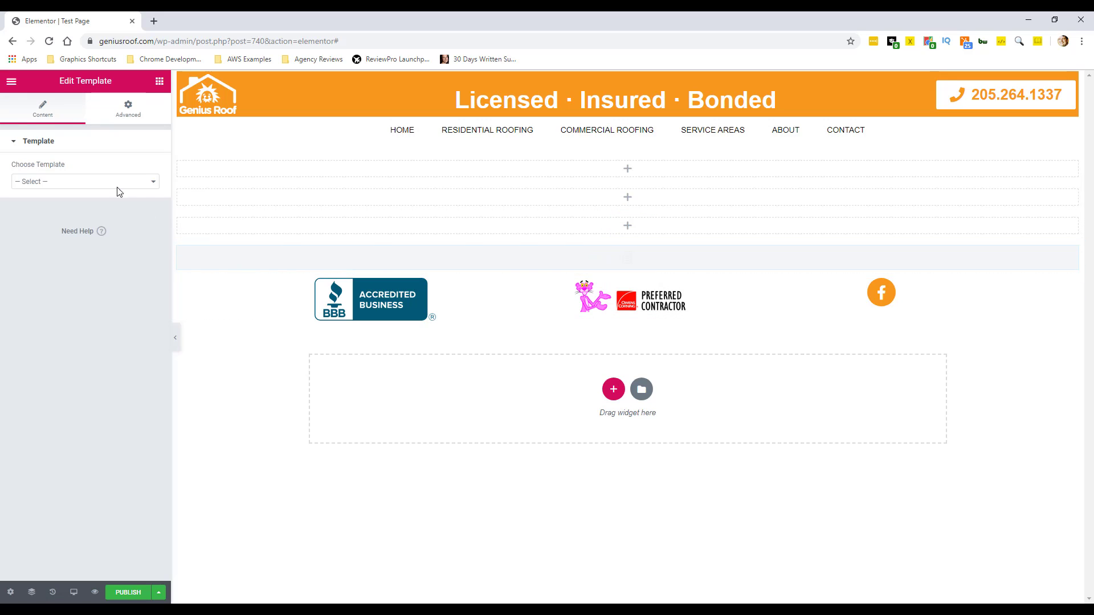
left_click(144, 181)
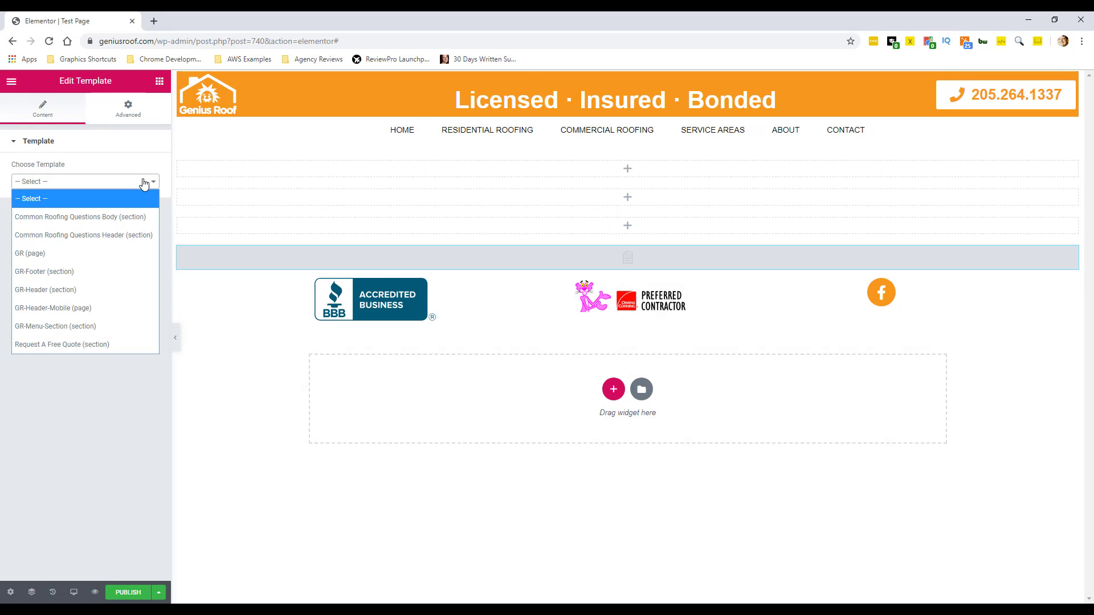
left_click(108, 217)
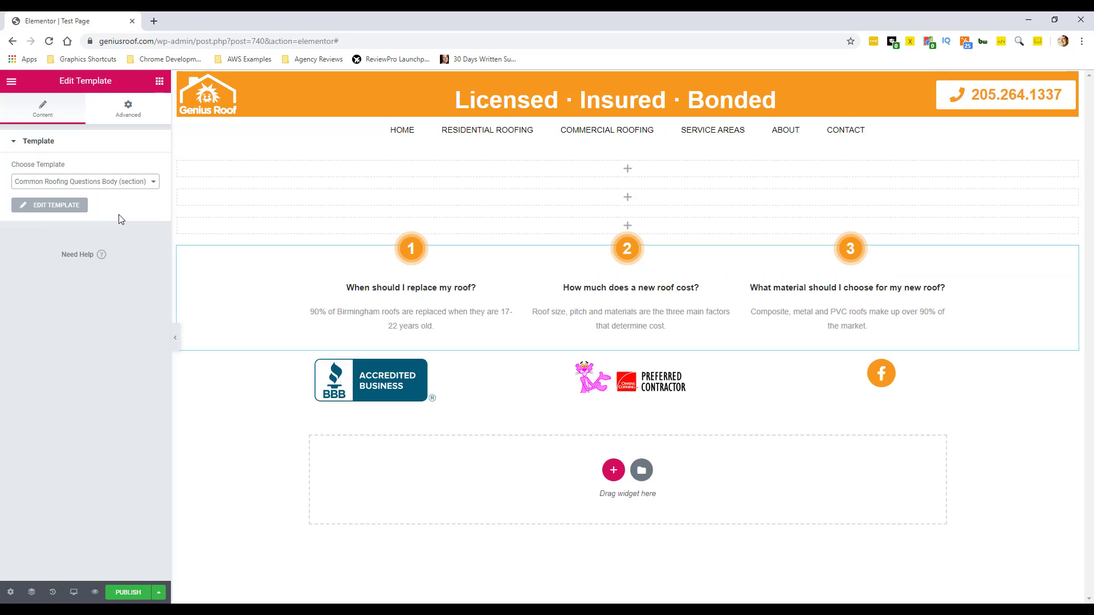
Place a Template widget in the section above the numbered questions and load the Common Roofing Questions Header (section) template.
left_click(159, 81)
type("tem")
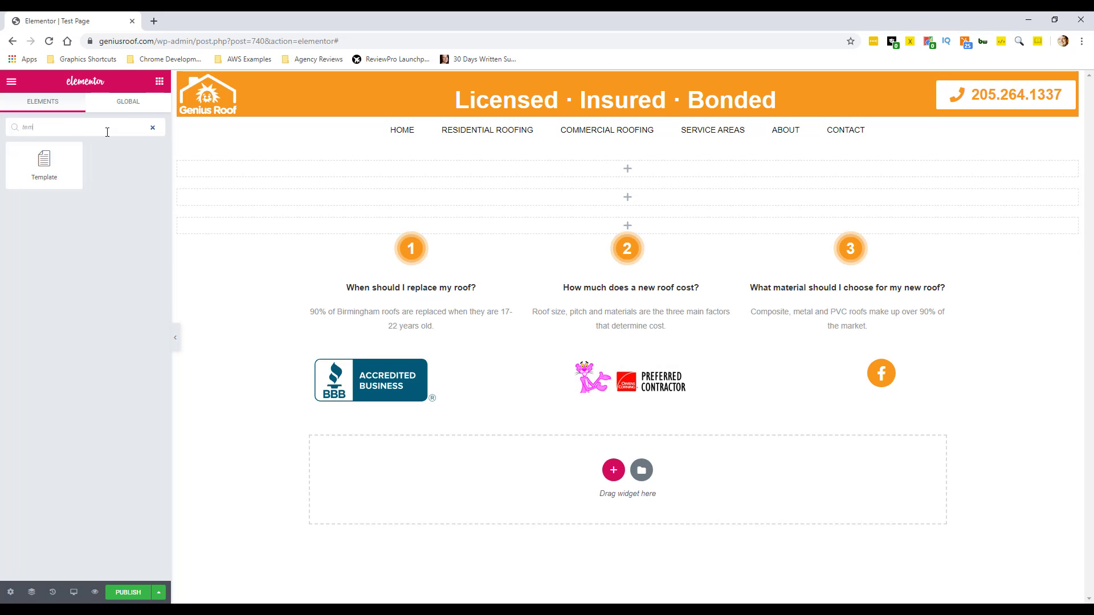
left_click_drag(57, 164, 450, 231)
left_click(107, 183)
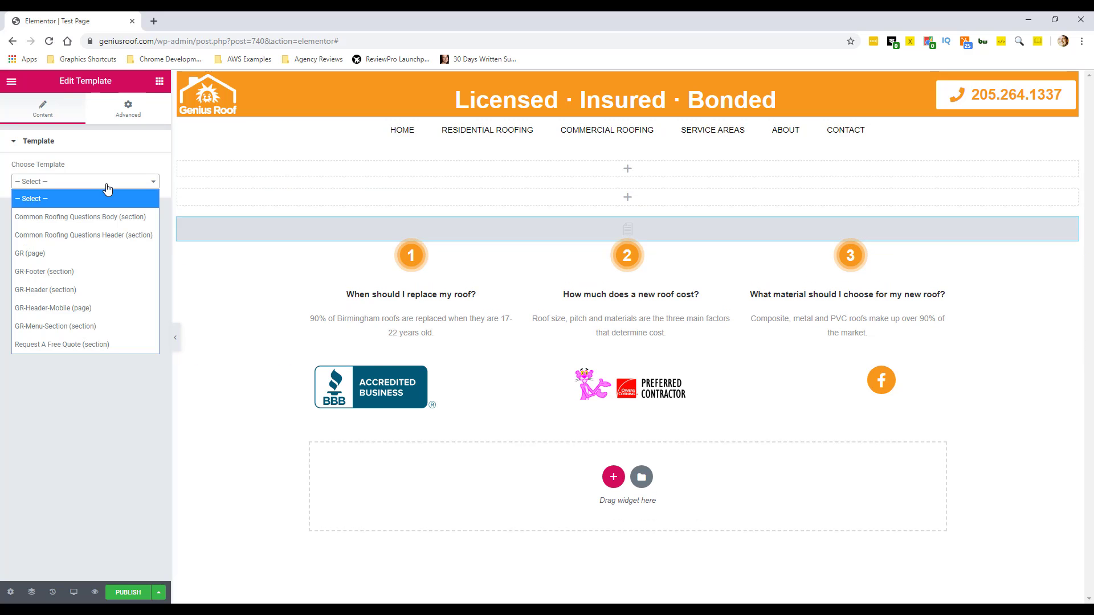
left_click(115, 235)
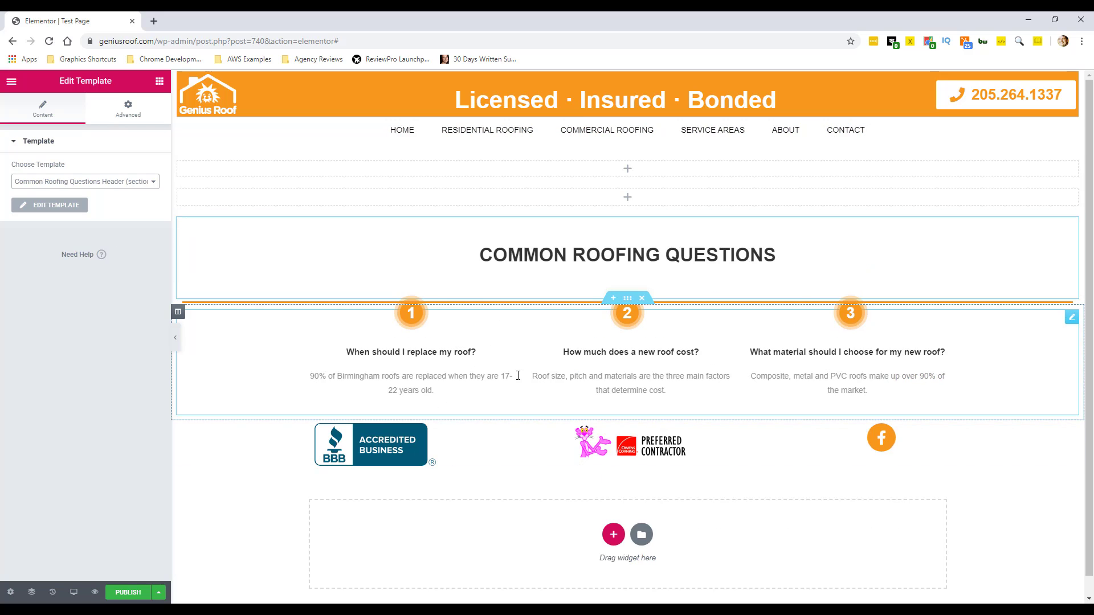
Unlink the margins of the numbered questions section, set its top margin to -20 px, and save the draft.
left_click(629, 299)
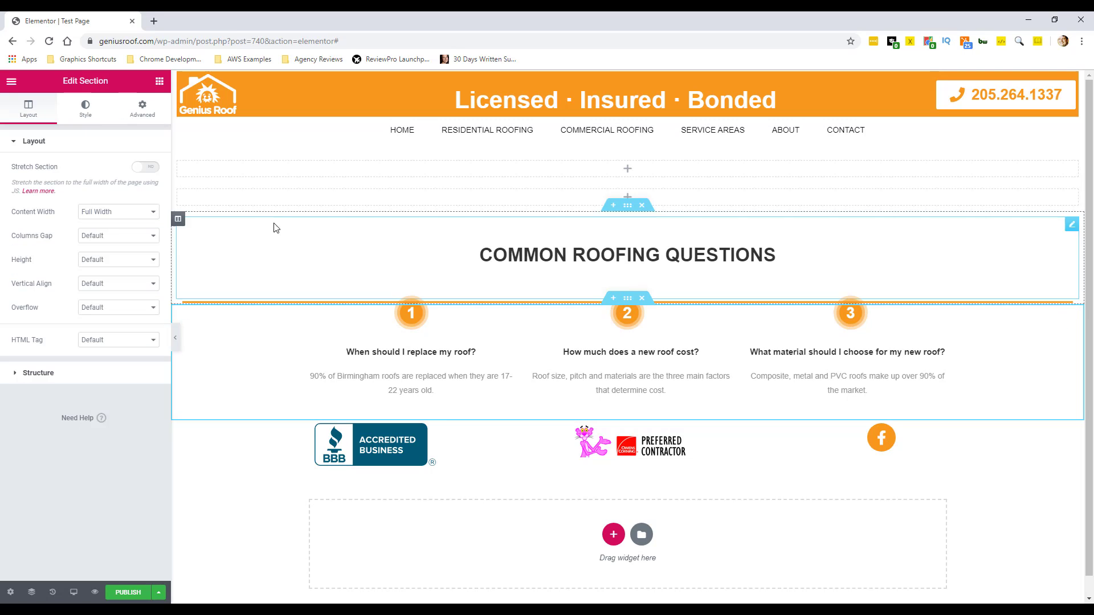
left_click(142, 109)
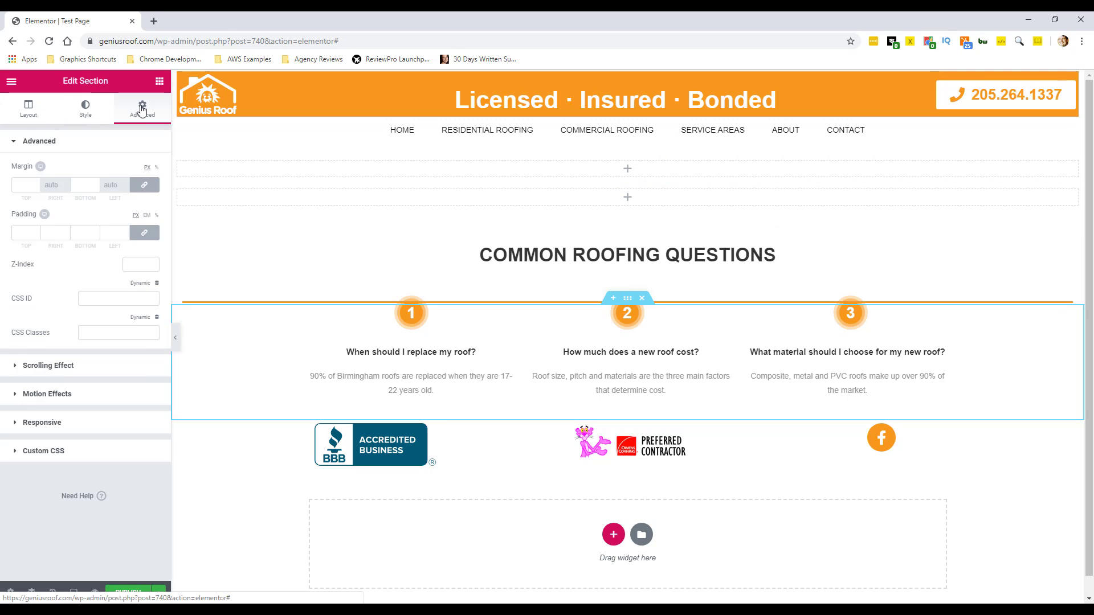
left_click(144, 186)
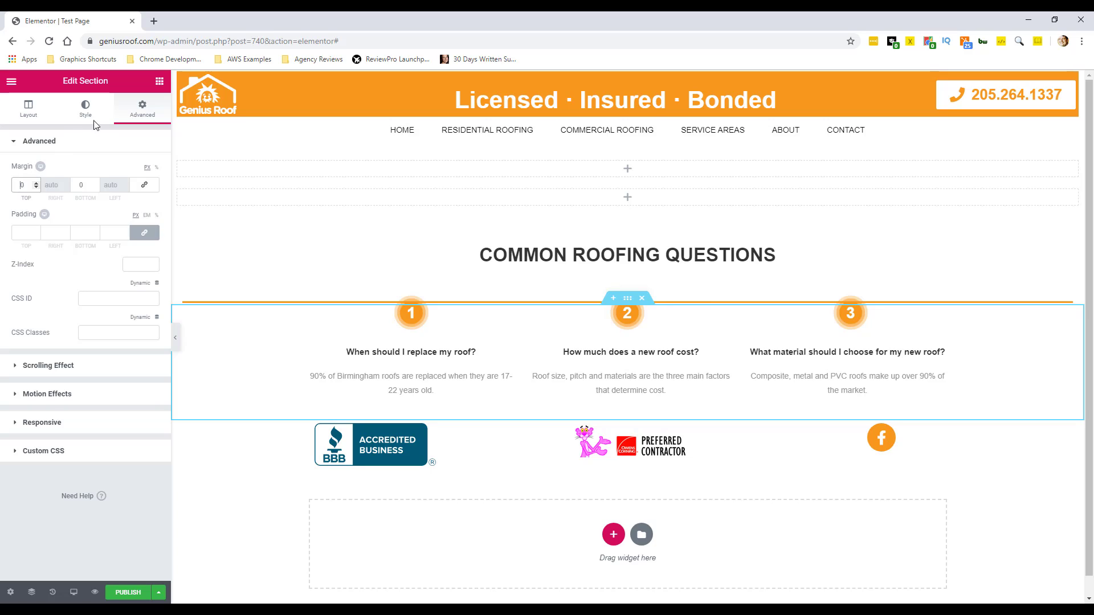
type("-2")
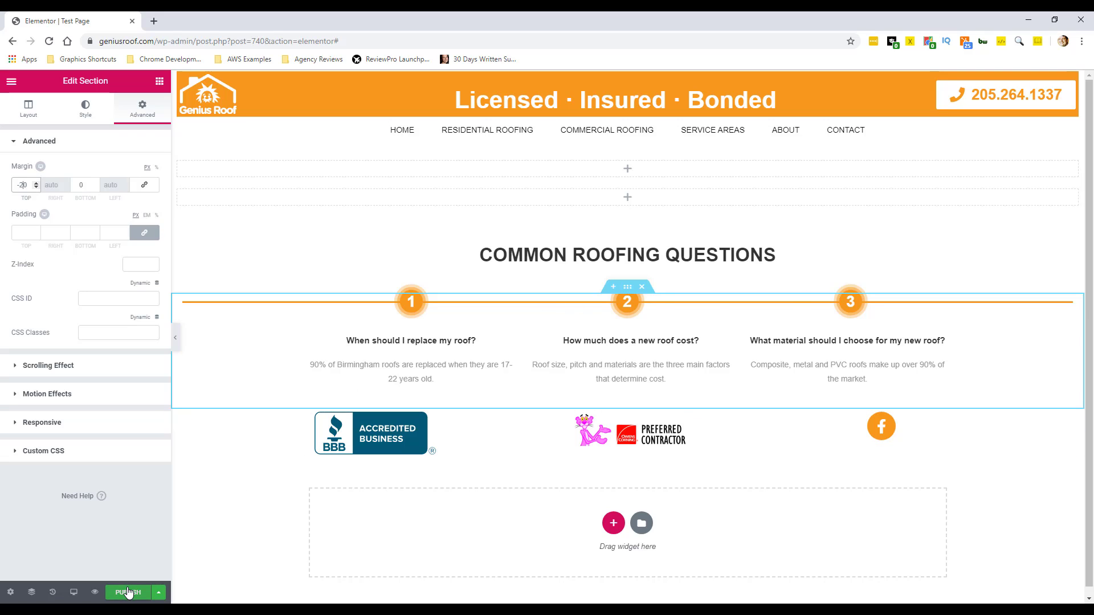
left_click(159, 593)
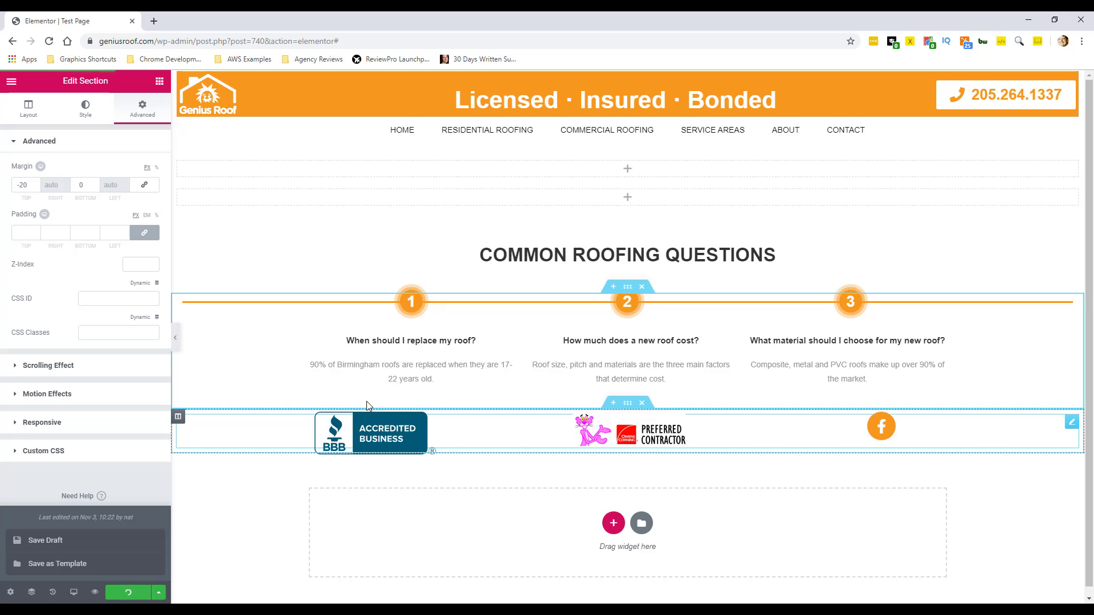
Place a Template widget in the empty section above Common Roofing Questions and load the Request A Free Quote (section) template.
left_click(146, 91)
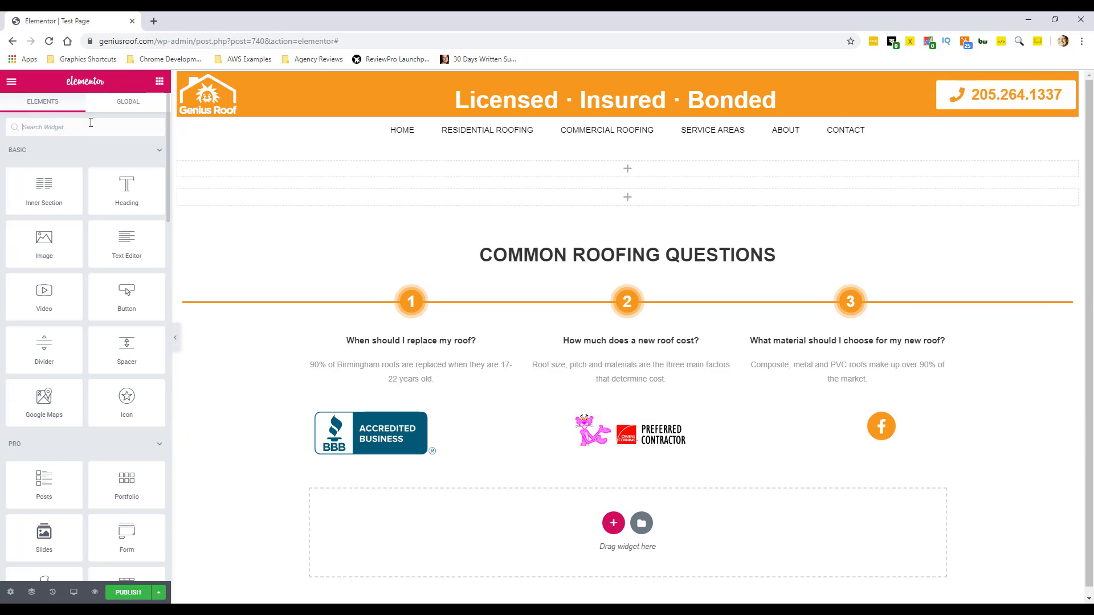
type("Templa")
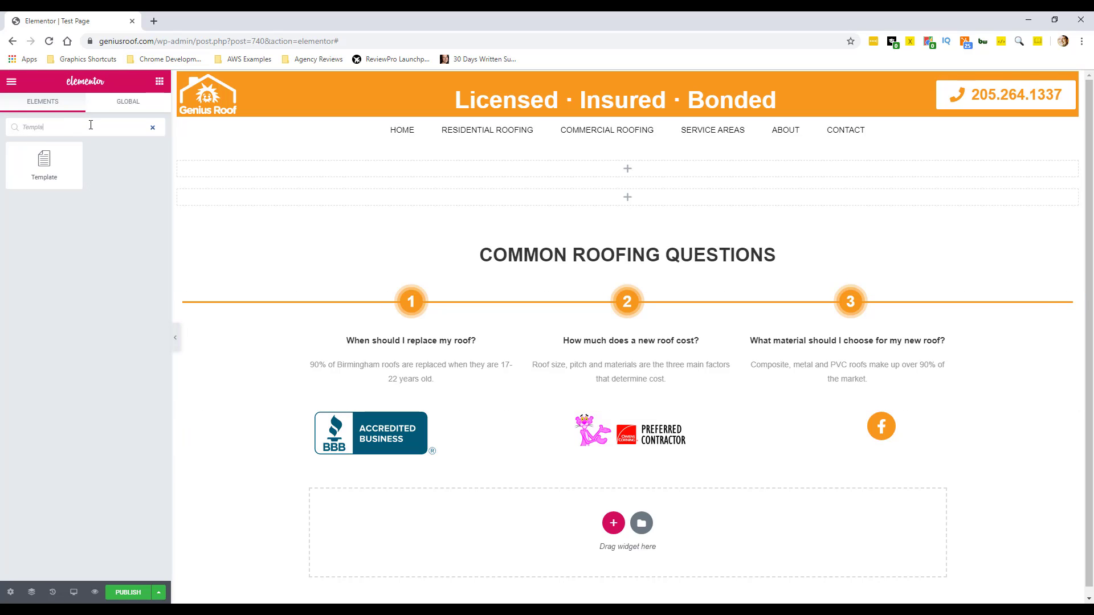
left_click_drag(44, 168, 521, 206)
left_click(138, 184)
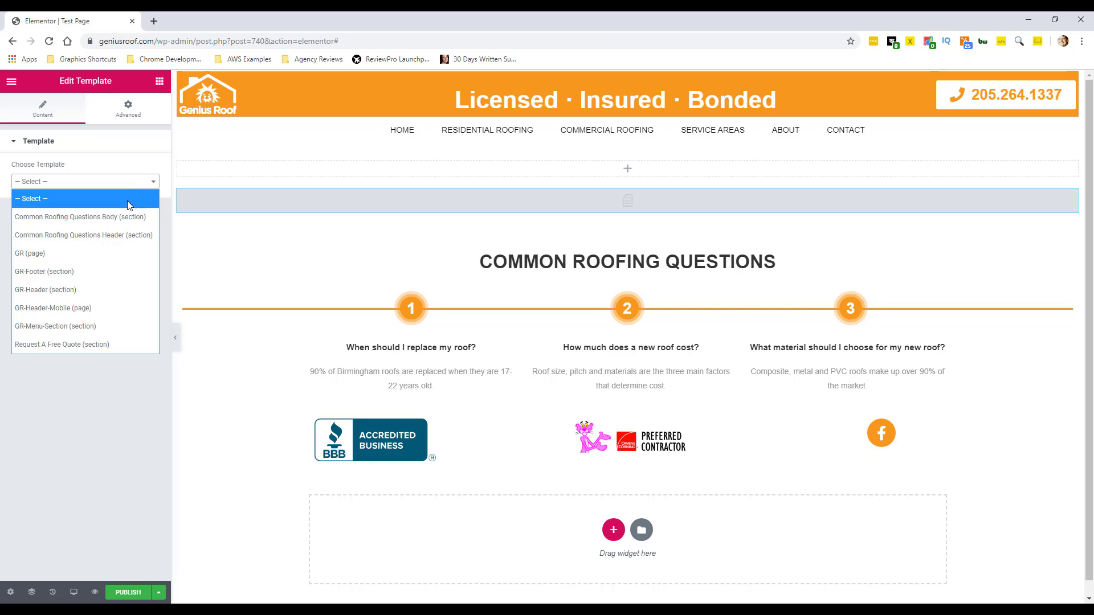
left_click(98, 345)
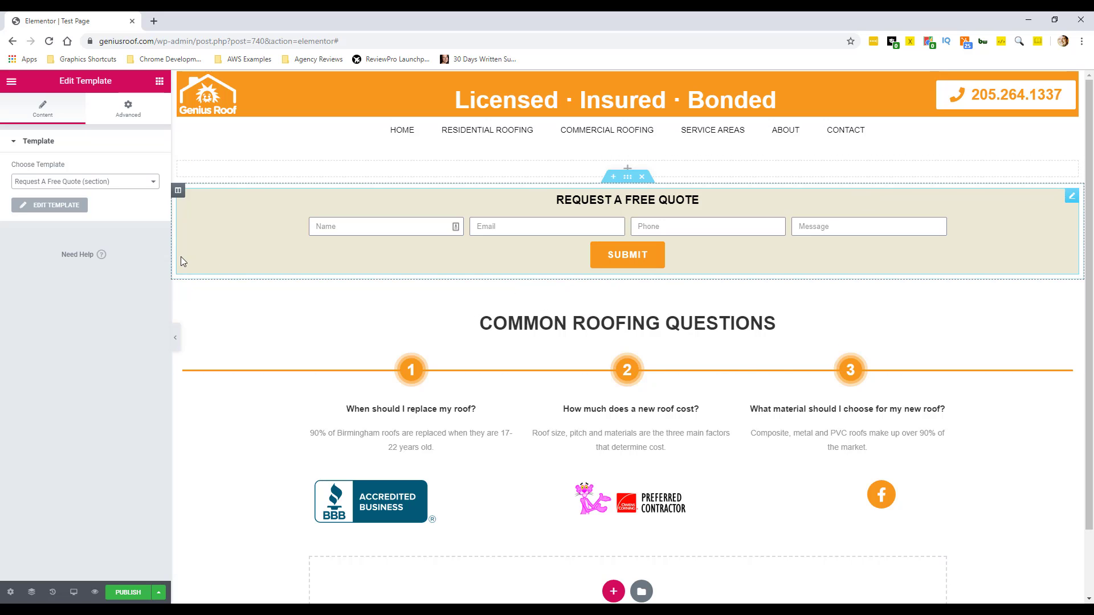
Add a Heading widget reading "Roofing Maintenance!" to the remaining empty section below the menu and center it.
left_click(160, 81)
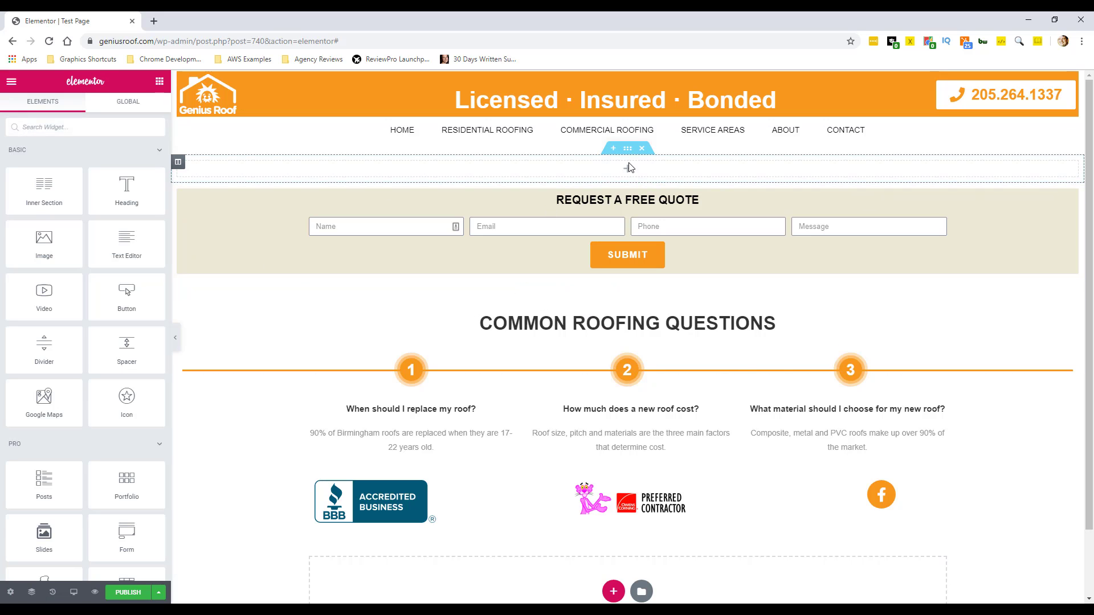
left_click_drag(126, 188, 607, 171)
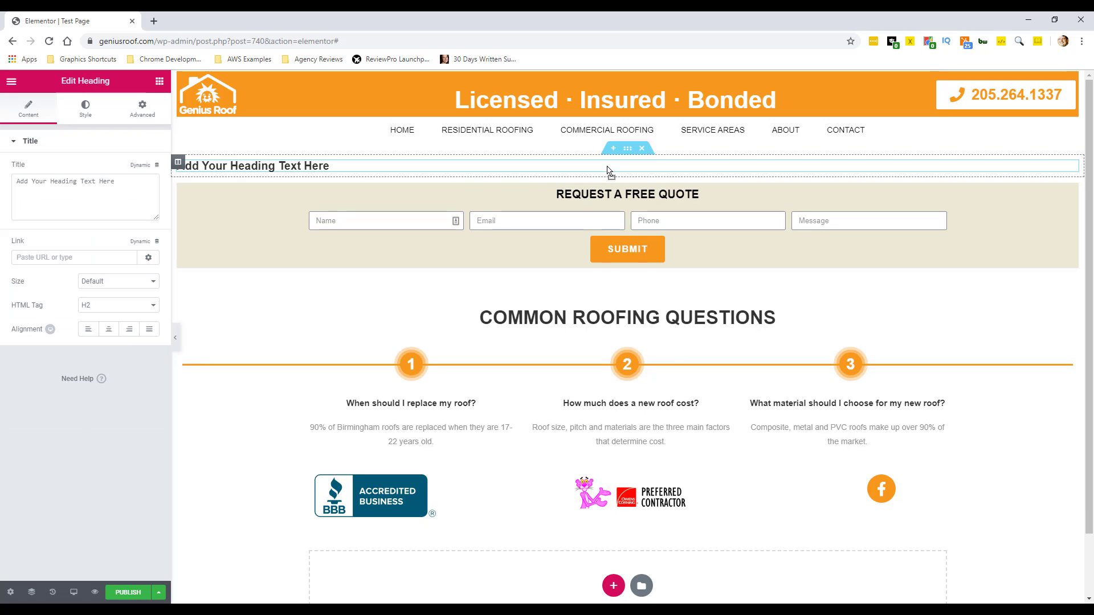
left_click(128, 183)
key("ctrl+a")
type("Ro")
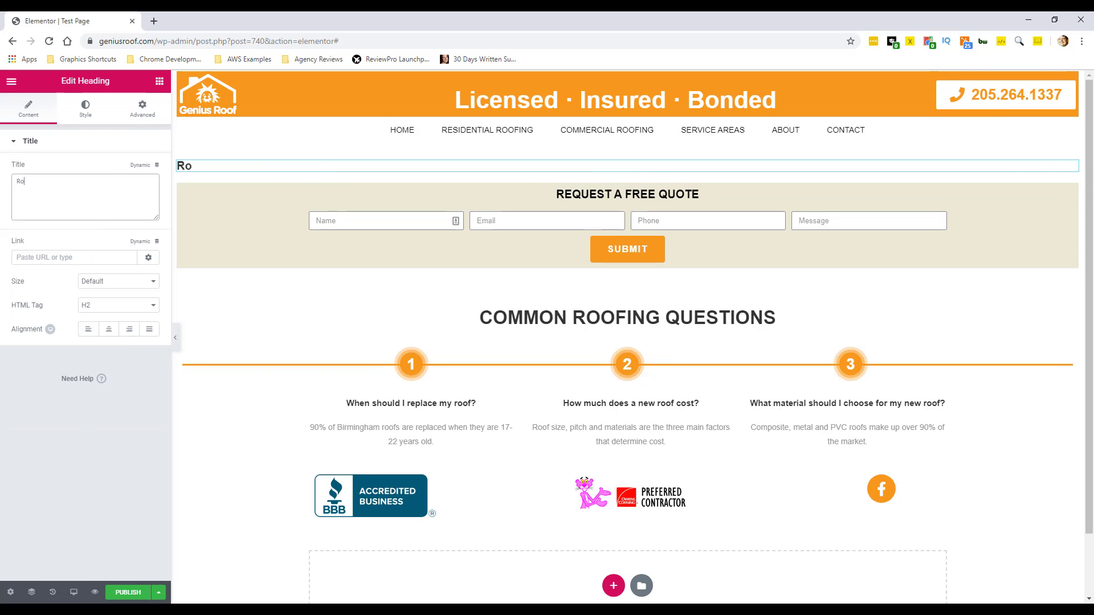
type("ofing Maintenance!")
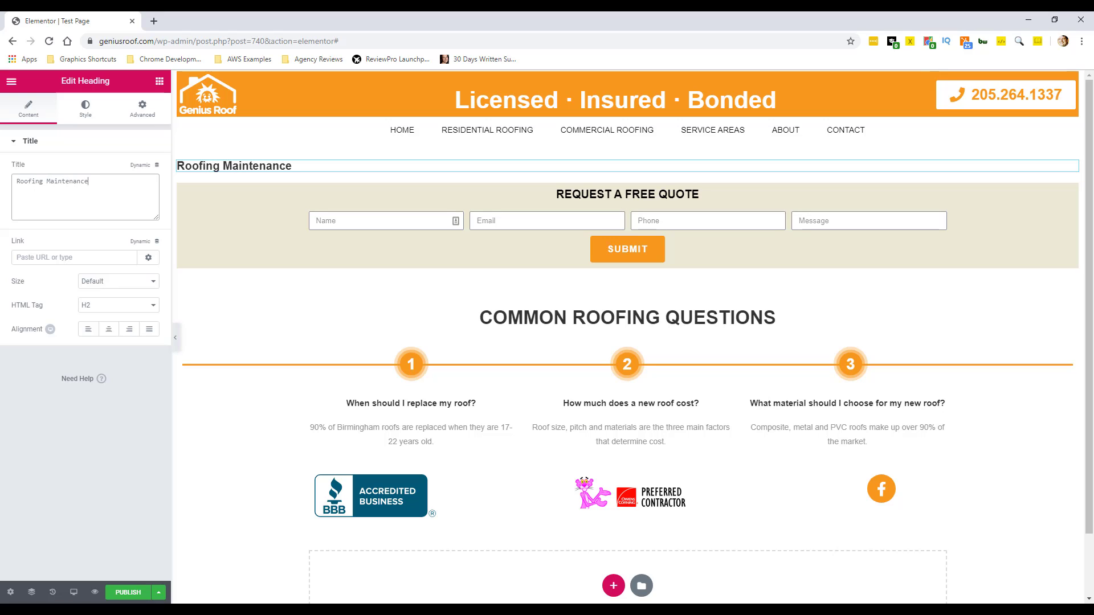
left_click(108, 329)
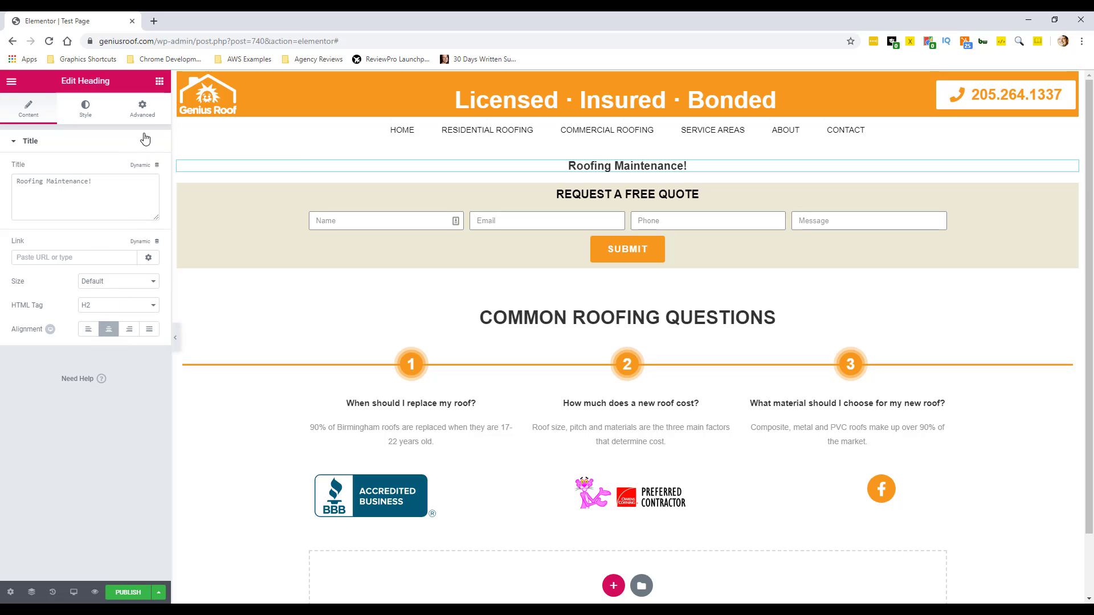
Enlarge the Roofing Maintenance! heading's typography size to 89 px.
left_click(144, 117)
left_click(80, 113)
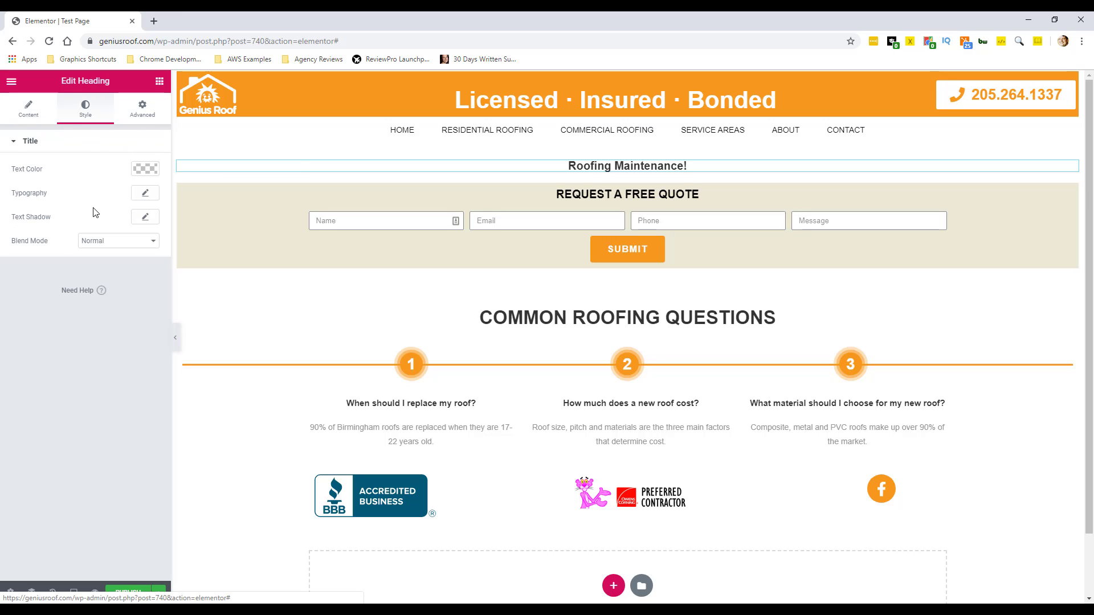
left_click(145, 193)
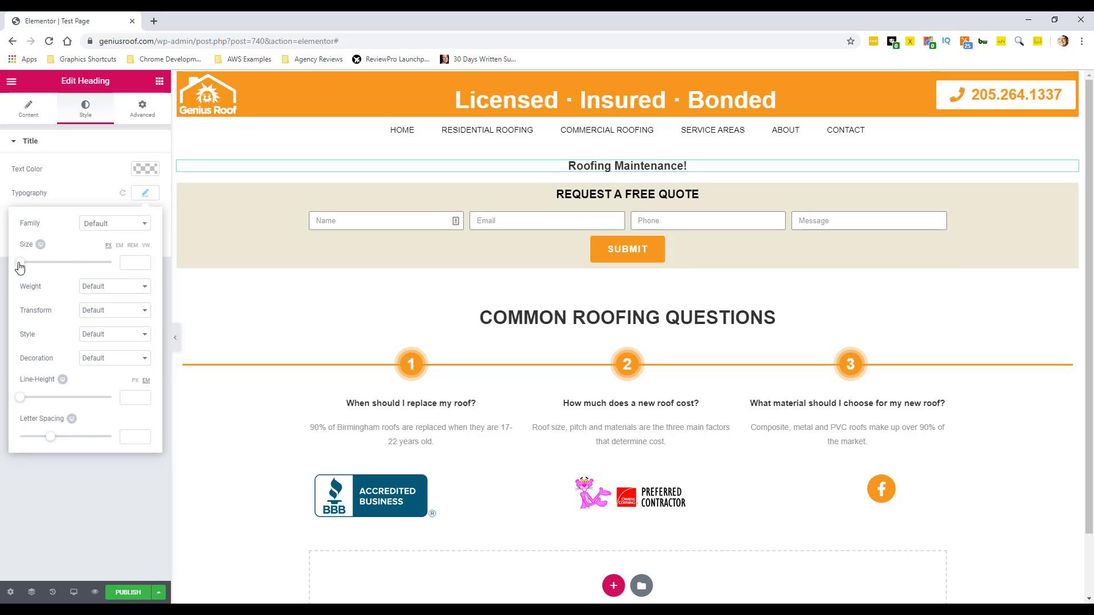
left_click_drag(19, 262, 60, 272)
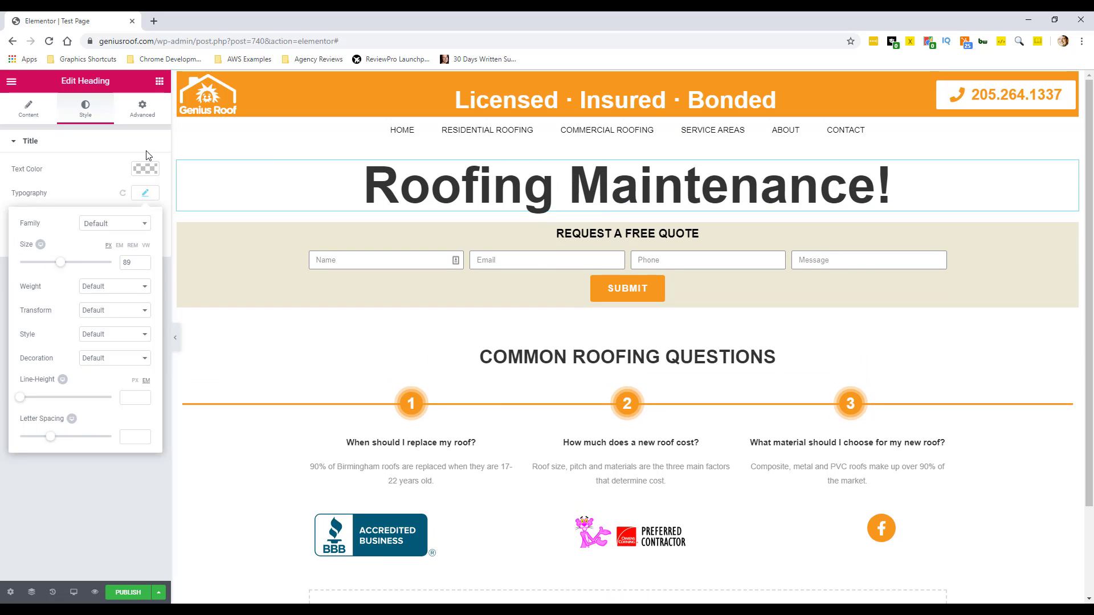
Add an Image widget directly below the Roofing Maintenance! heading and insert the first tiled-roof photo from the media library.
left_click(159, 81)
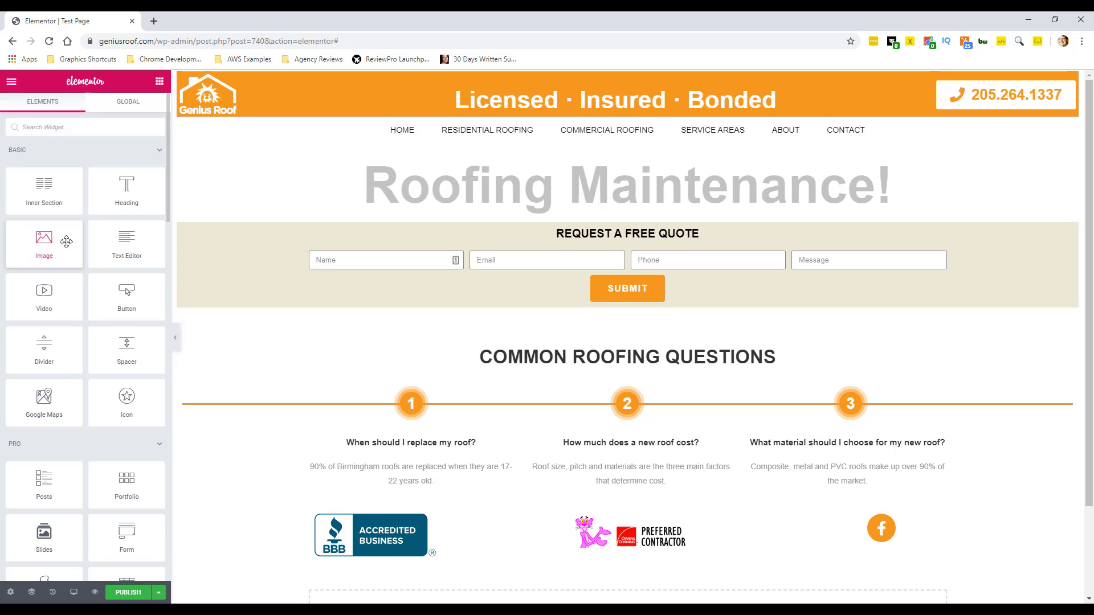
left_click_drag(67, 237, 600, 214)
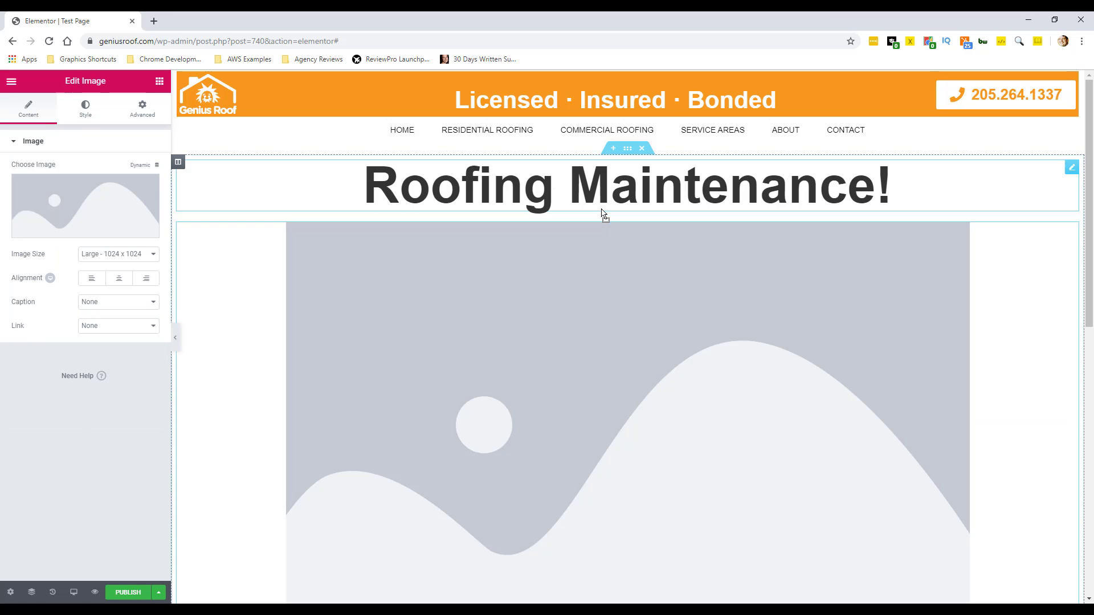
left_click(79, 189)
left_click(64, 220)
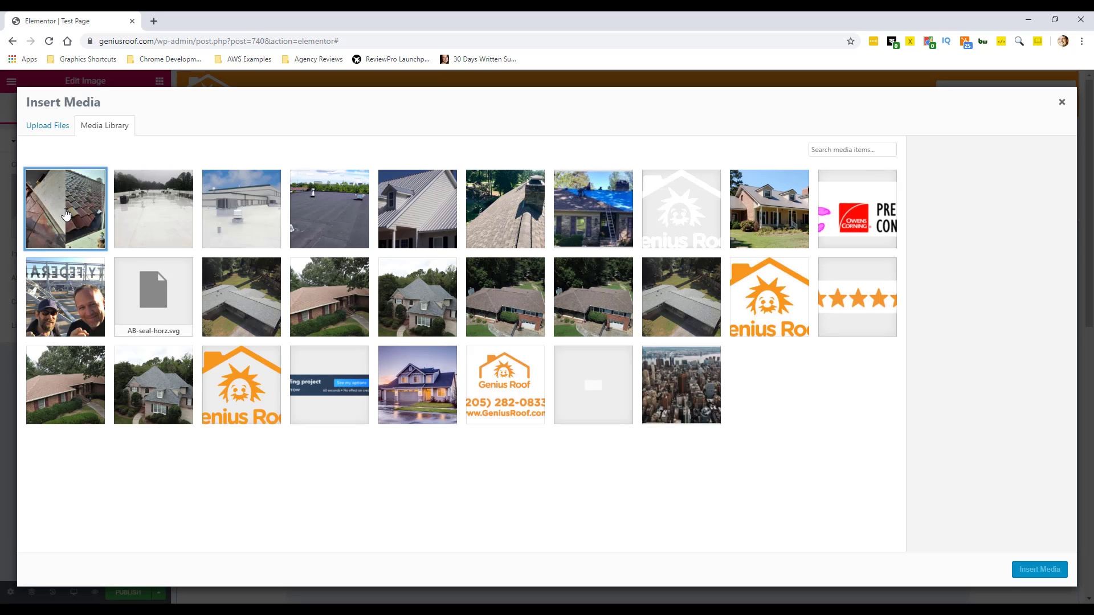
left_click(1048, 570)
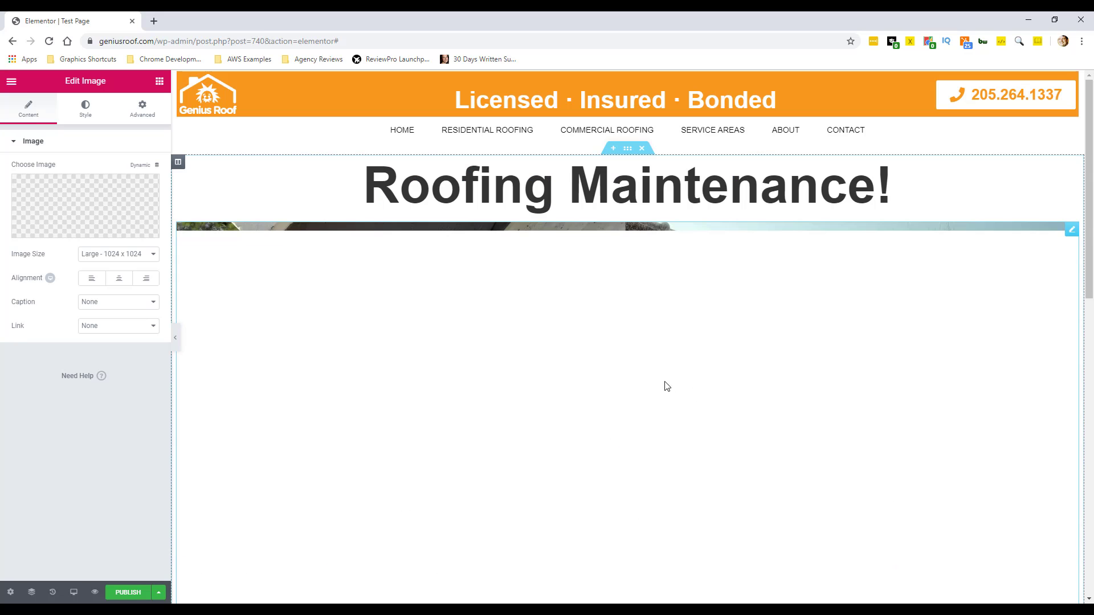
Set the roof photo's image size to Medium Large - 768 x 0 and save the draft.
left_click(138, 255)
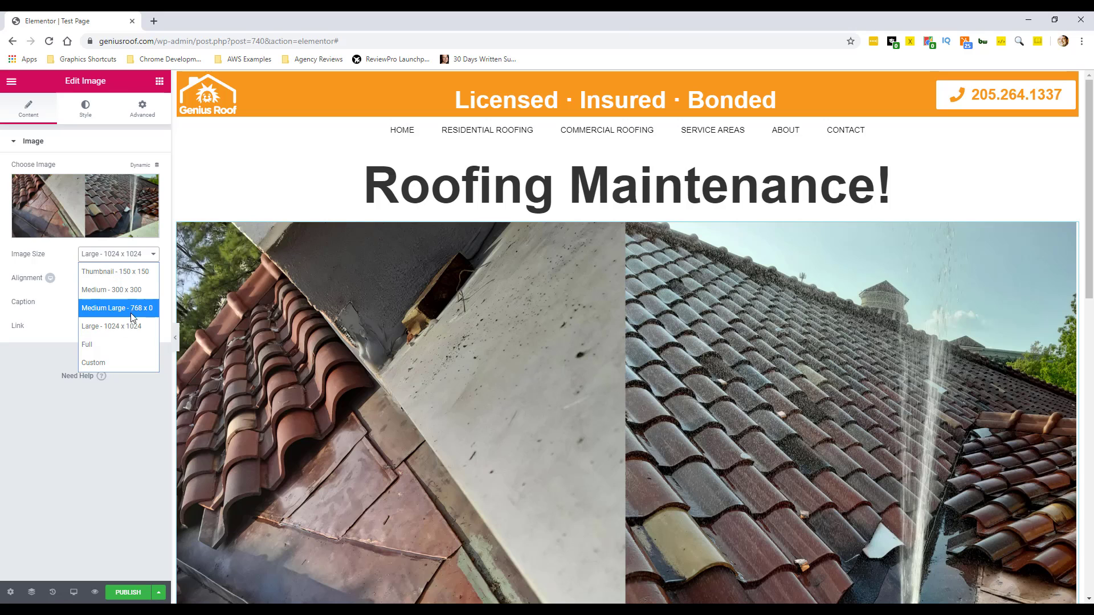
left_click(132, 308)
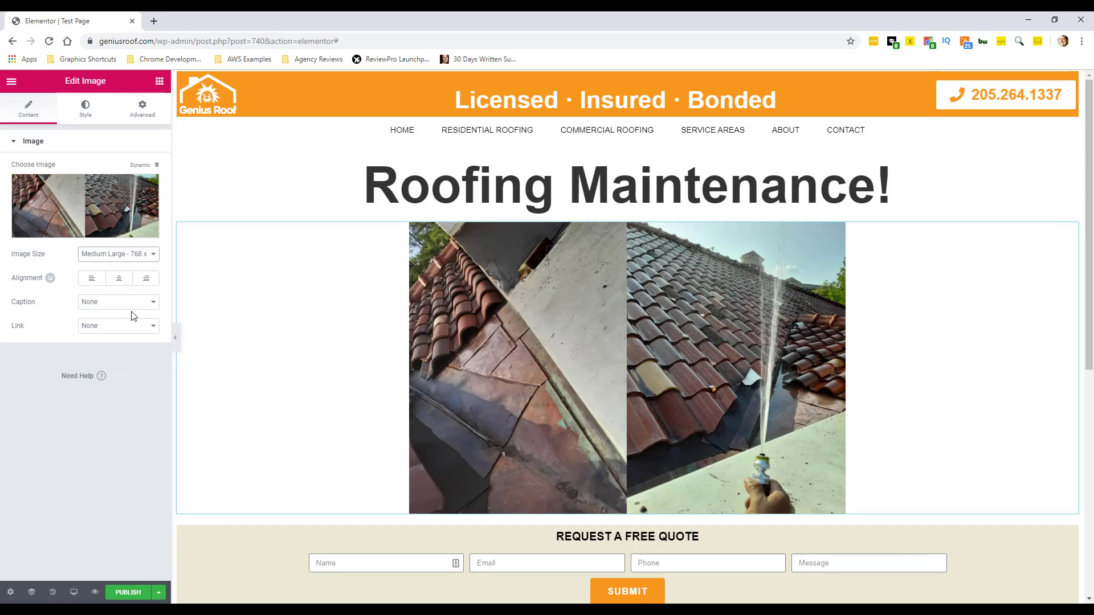
left_click(158, 592)
left_click(97, 546)
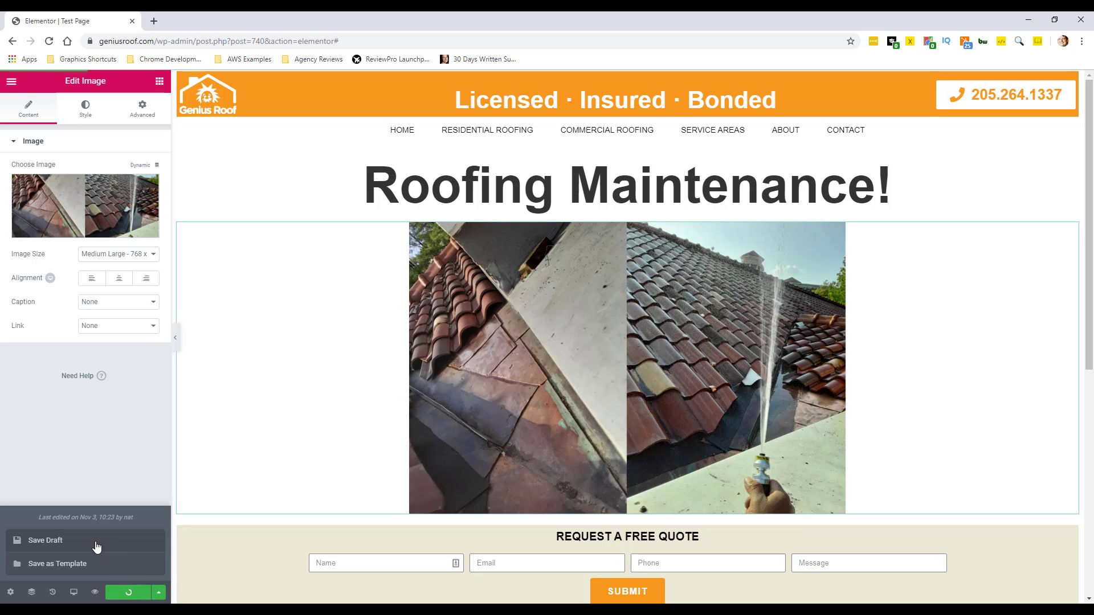
Look over the page down to the footer logos and publish it.
scroll(1027, 316, "down", 3)
scroll(1025, 314, "down", 5)
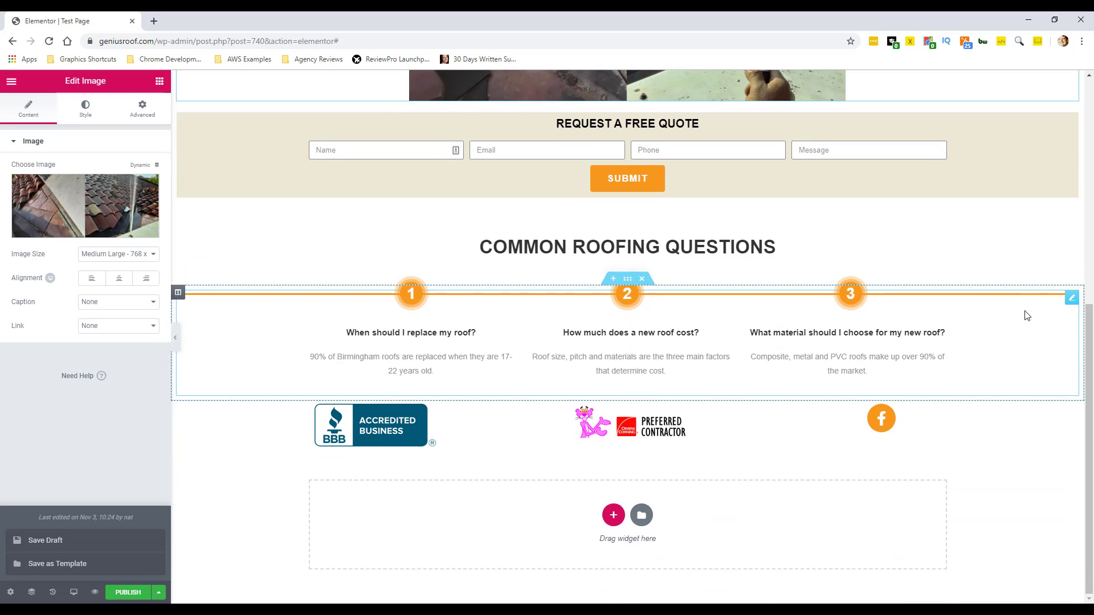
scroll(1026, 313, "up", 8)
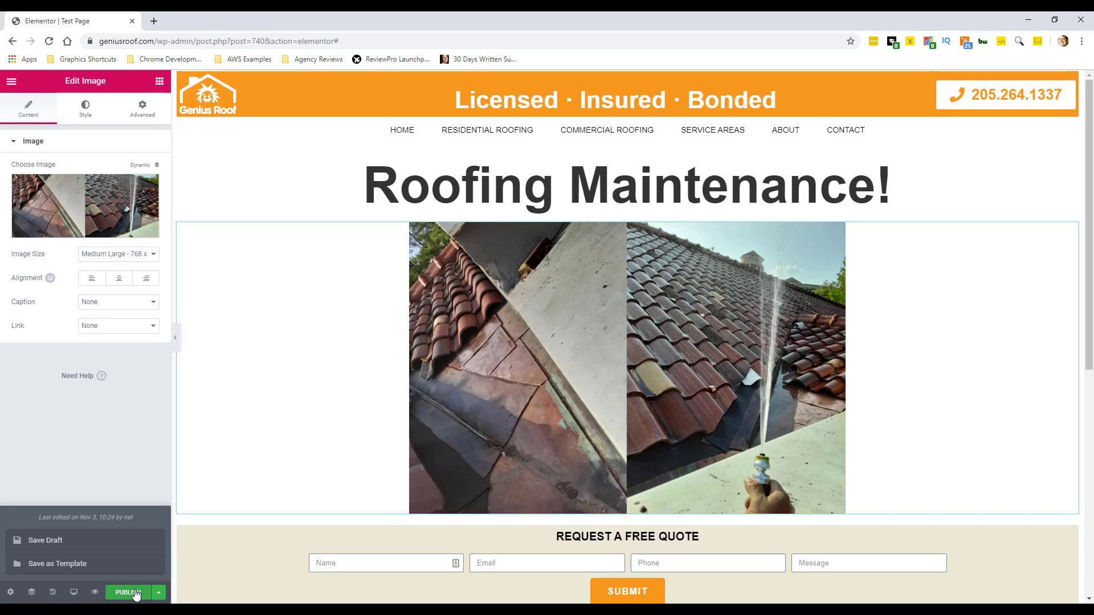
left_click(135, 593)
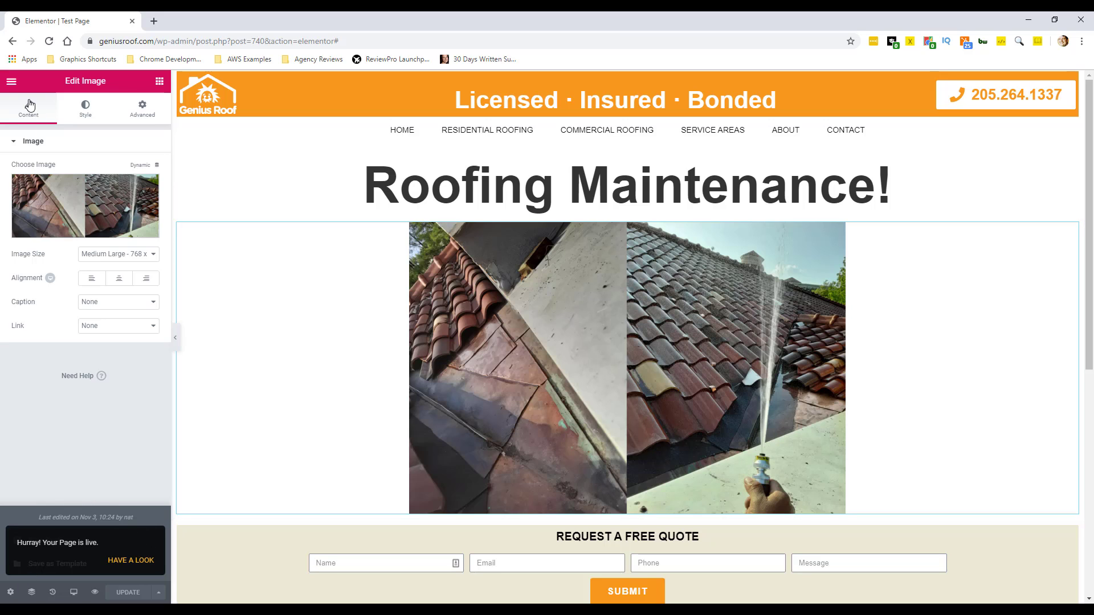
Open the published test page on the live site and look through its layout.
left_click(11, 81)
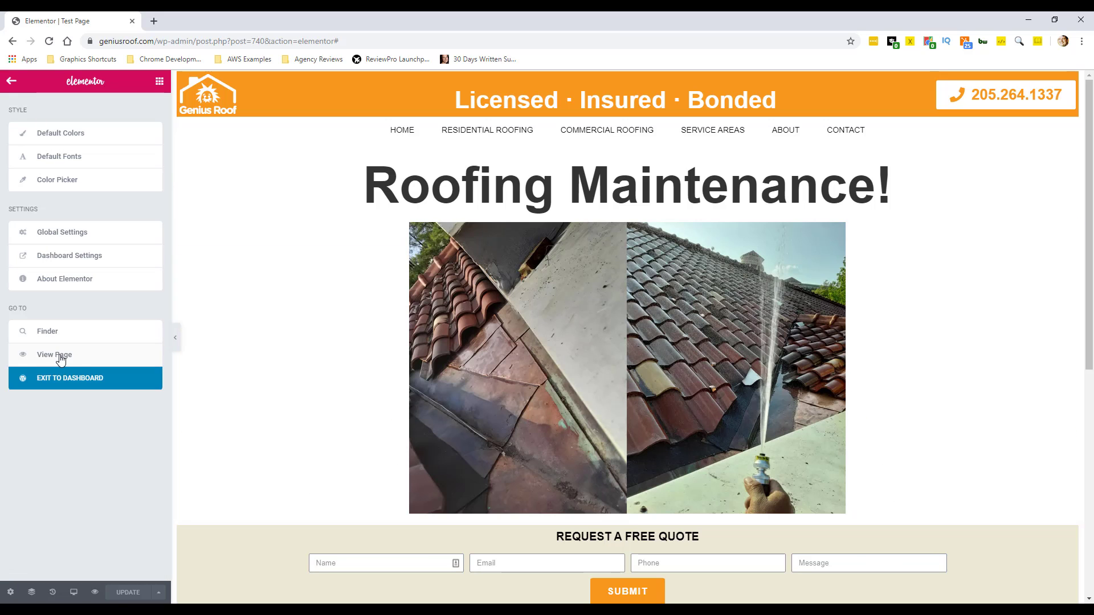
left_click(60, 355)
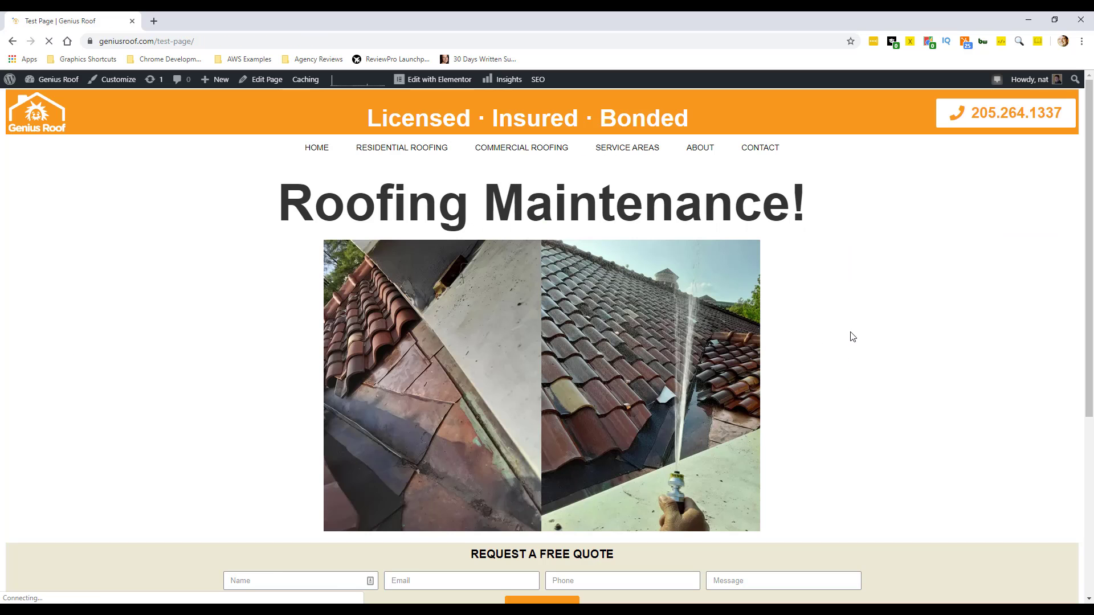
scroll(849, 336, "down", 5)
scroll(849, 335, "up", 5)
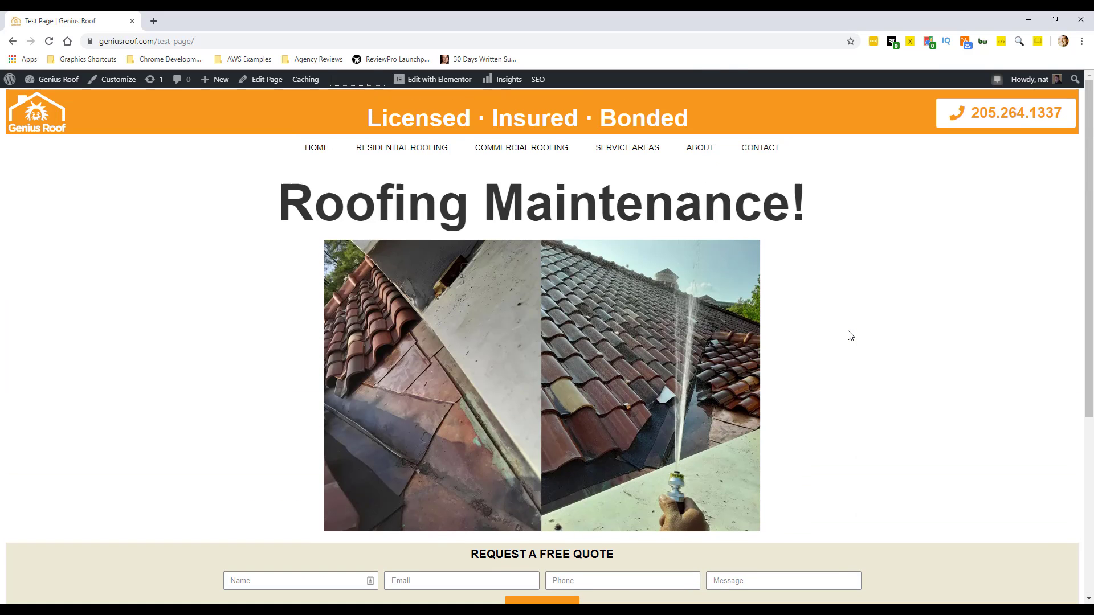